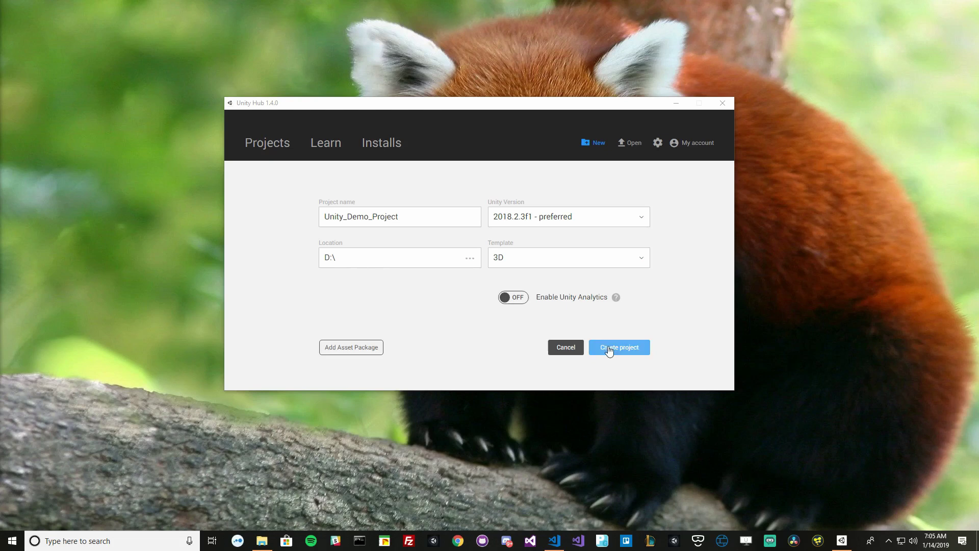
Create the 3D project Unity_Demo_Project in D:\ and open it in the editor.
click(630, 349)
click(630, 350)
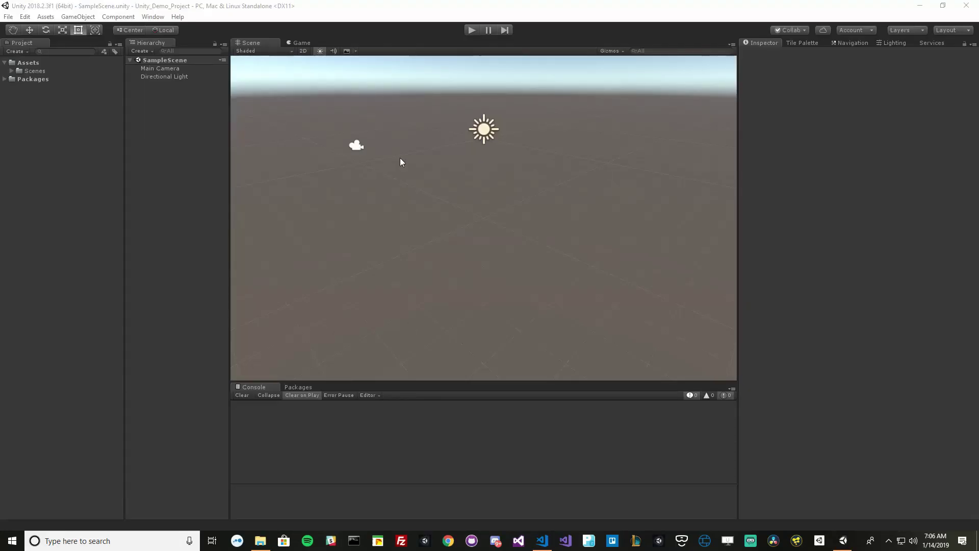
Create a Code folder under Assets with a Utility folder inside it.
click(27, 63)
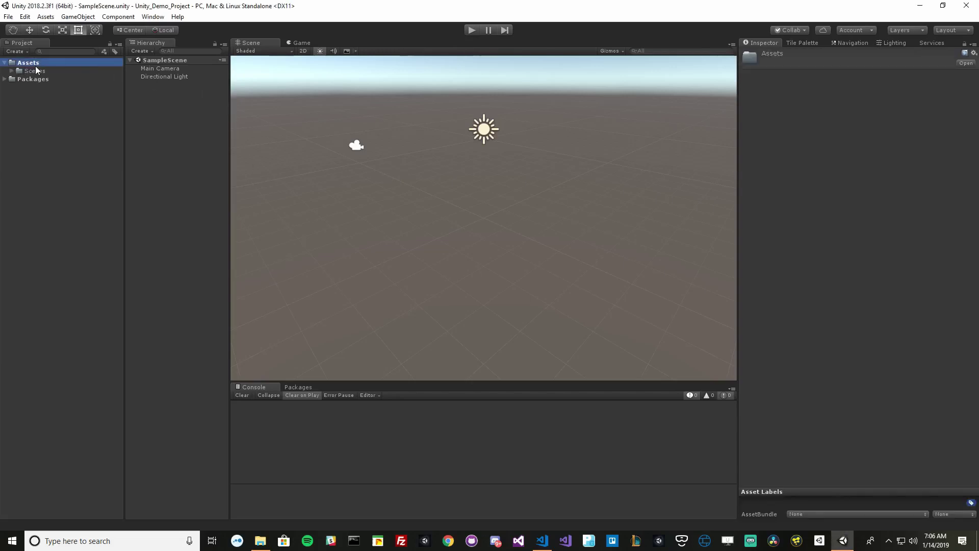
right_click(36, 67)
mouse_move(58, 70)
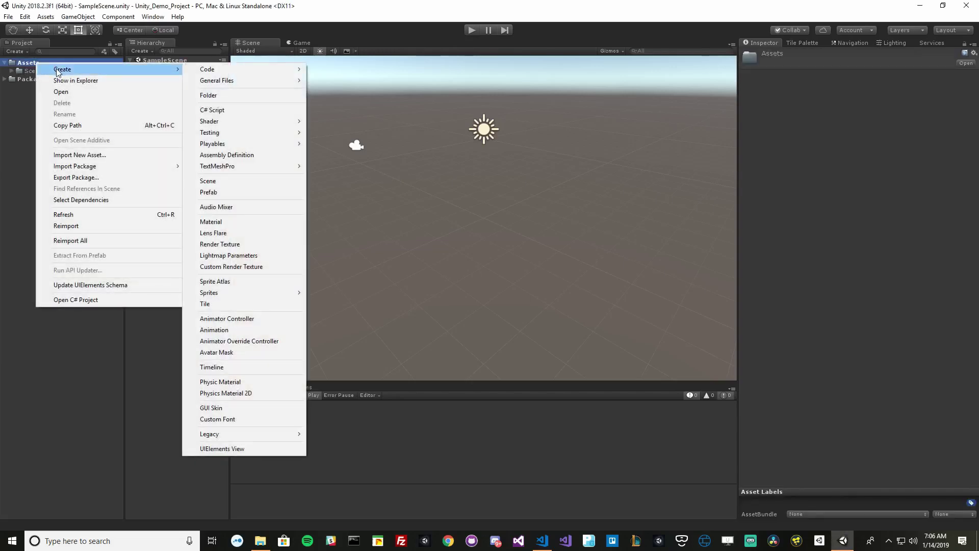
click(247, 95)
text(Code)
key(Return)
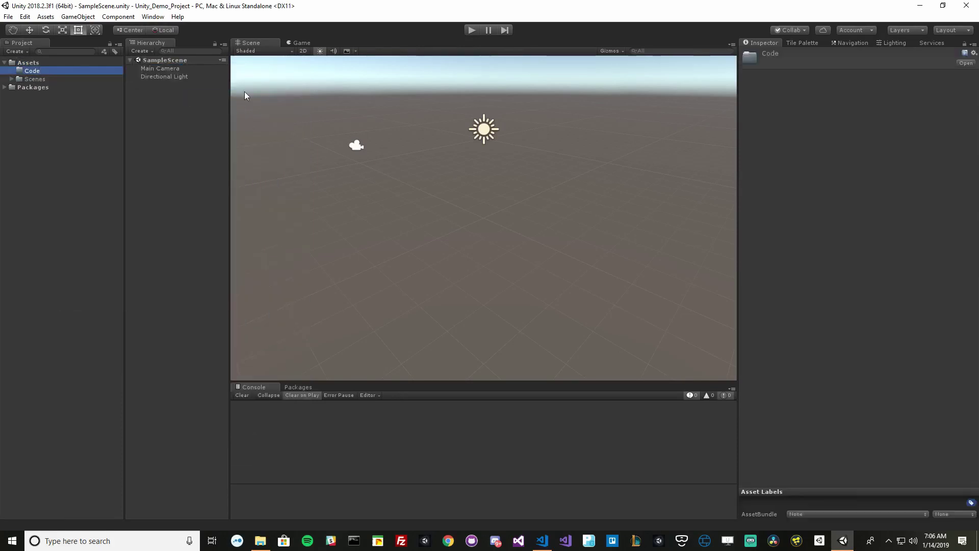
right_click(38, 72)
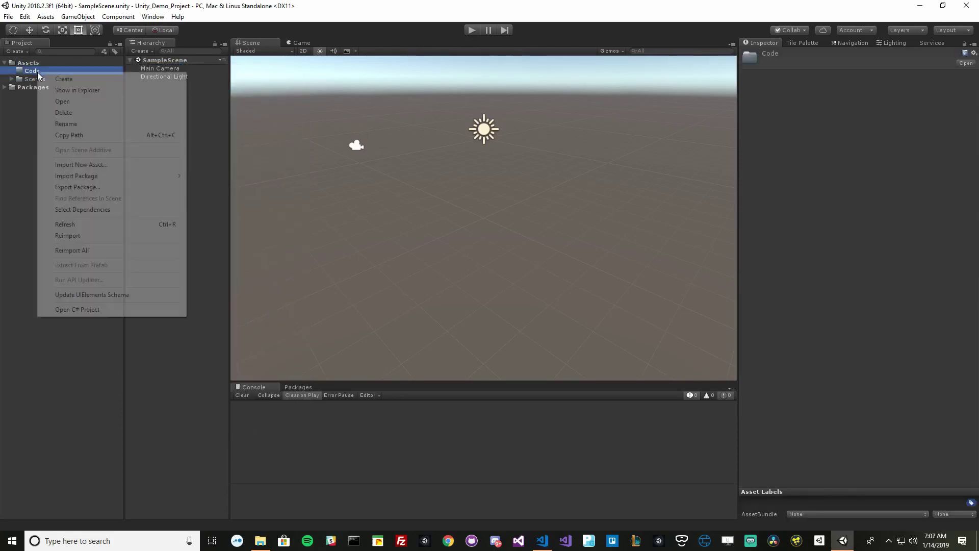
mouse_move(144, 86)
click(250, 105)
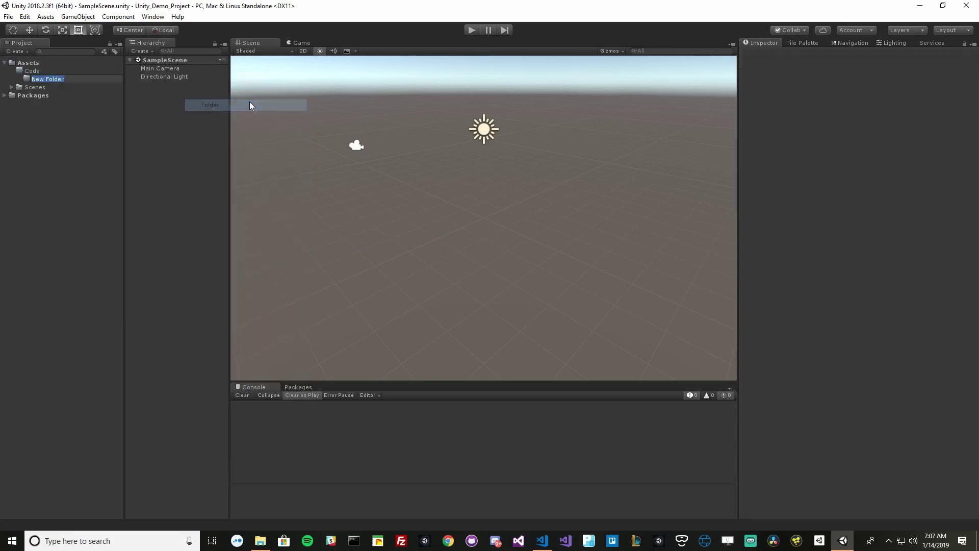
text(Utility)
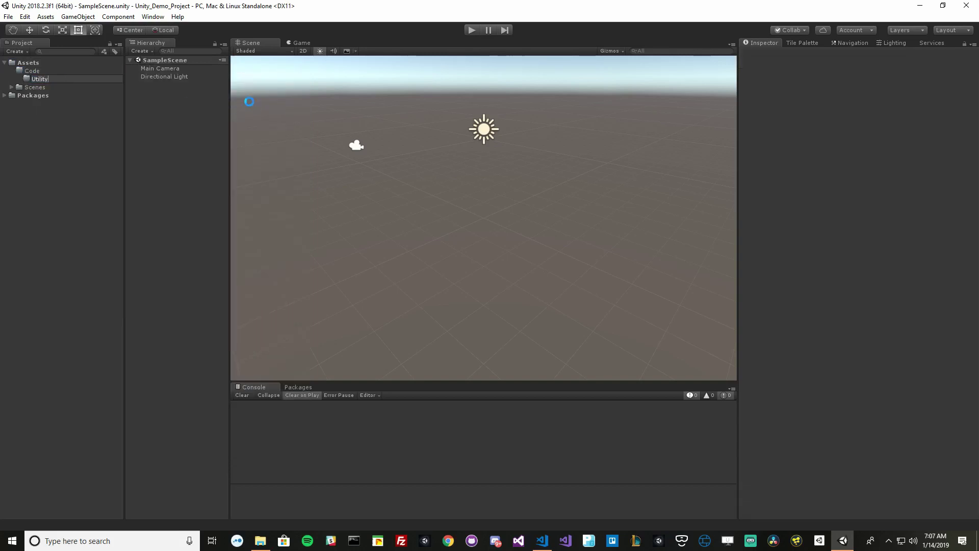
key(Return)
Add a namespaced C# script NewBehaviourScript to Utility, then close the Unity editor.
right_click(34, 78)
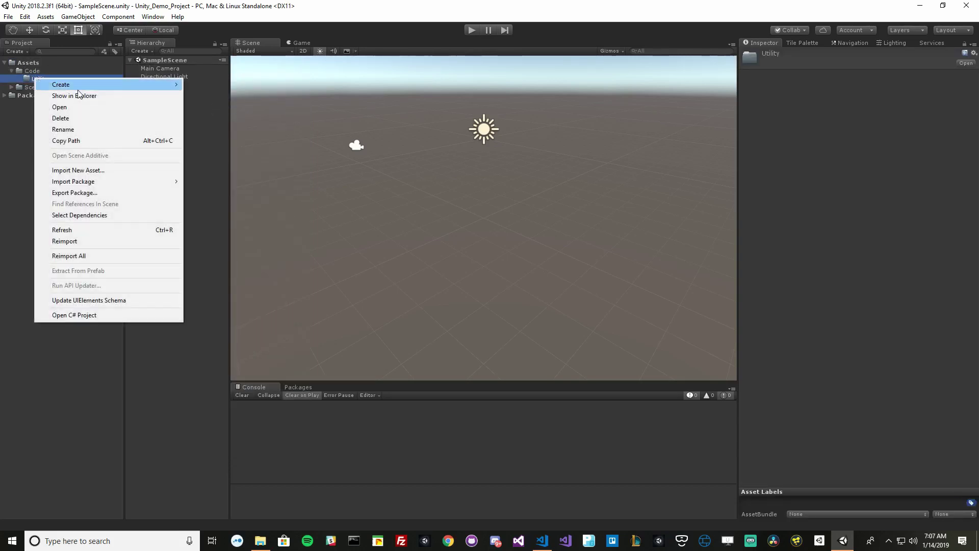
mouse_move(143, 84)
mouse_move(251, 88)
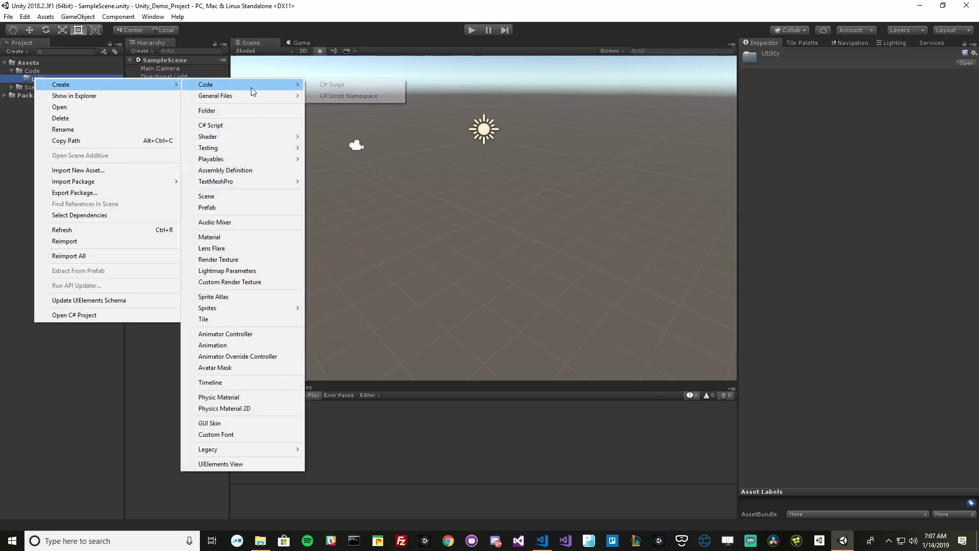
click(350, 96)
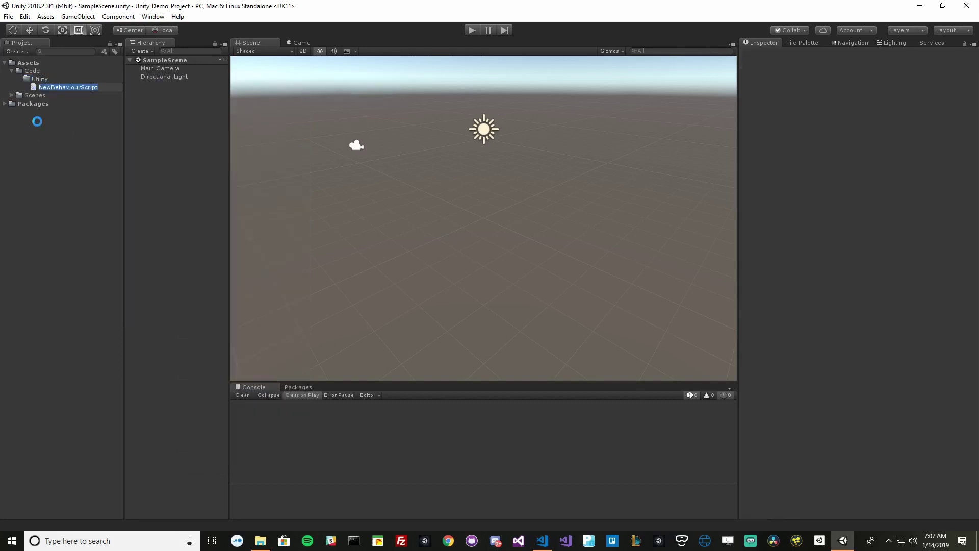
key(Return)
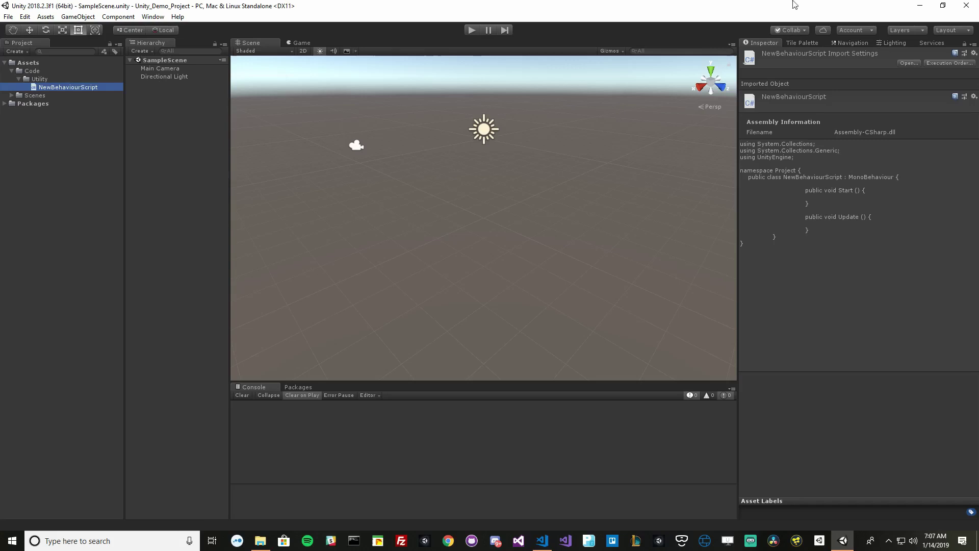
click(960, 9)
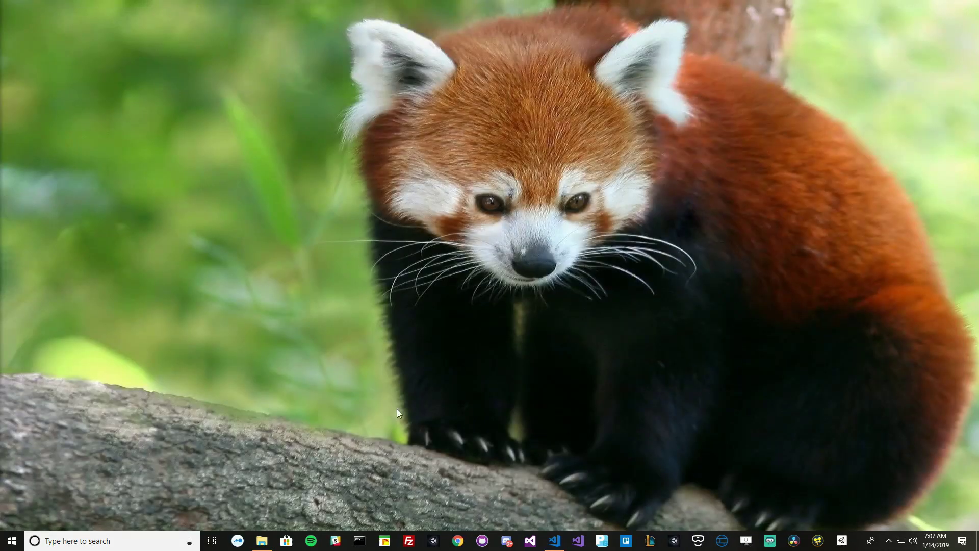
Open a new File Explorer on Second Internal Drive (D:) and select Unity_Demo_Project.
click(261, 541)
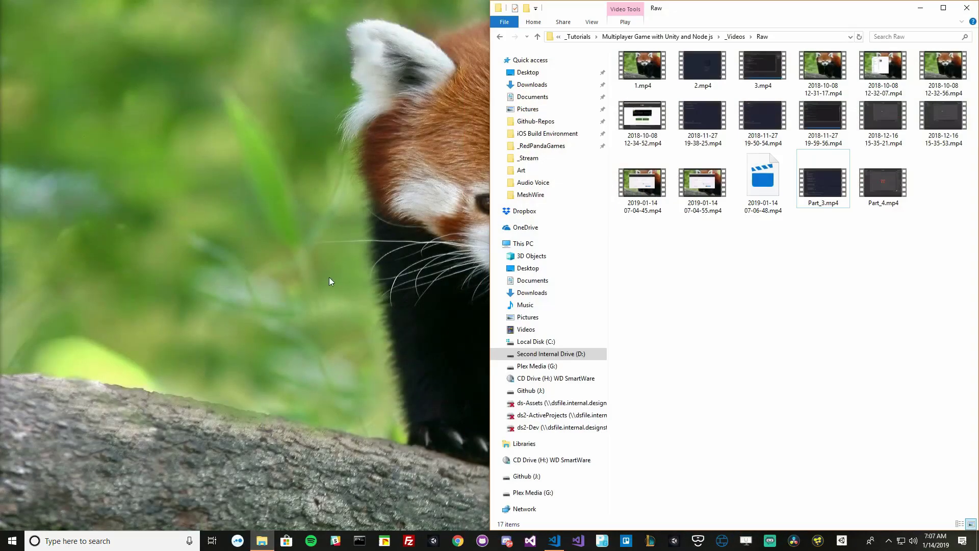
click(921, 8)
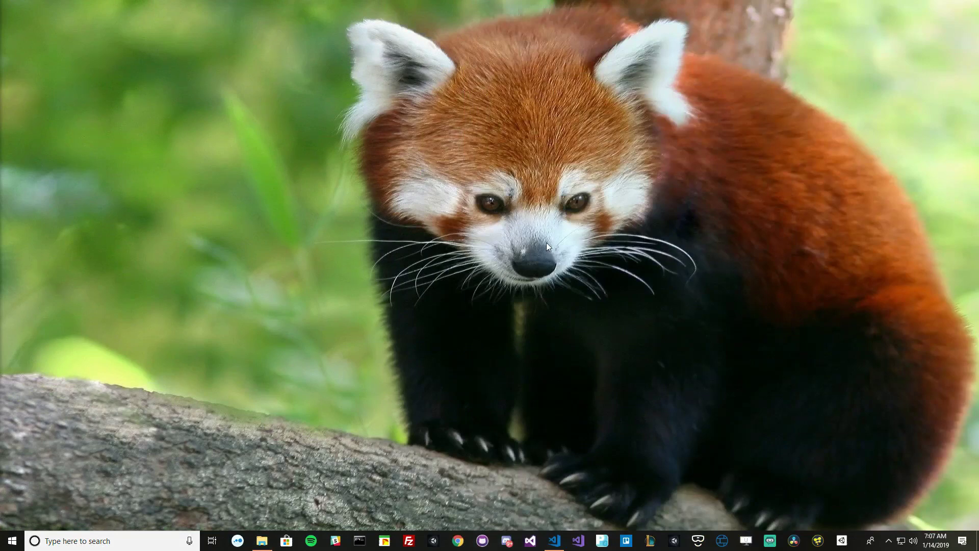
key(super+e)
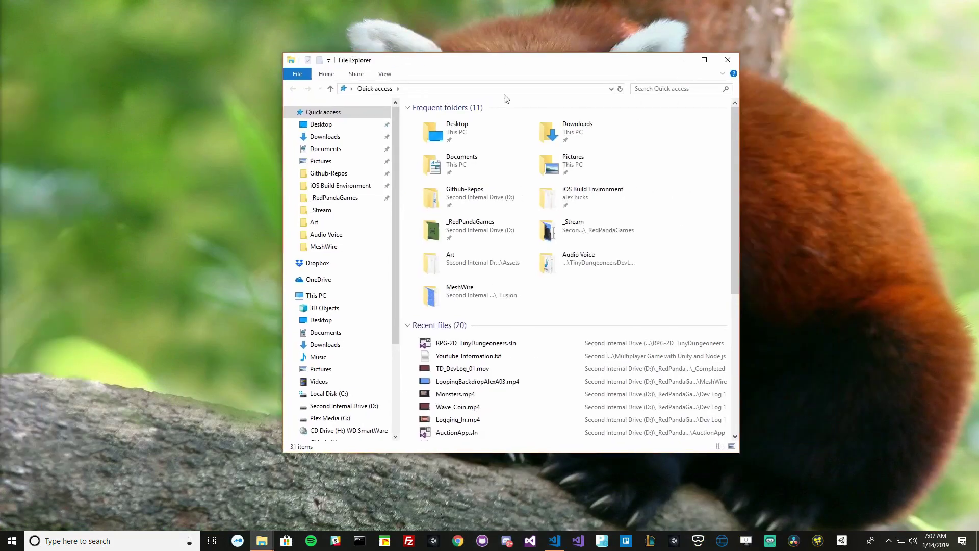
click(355, 406)
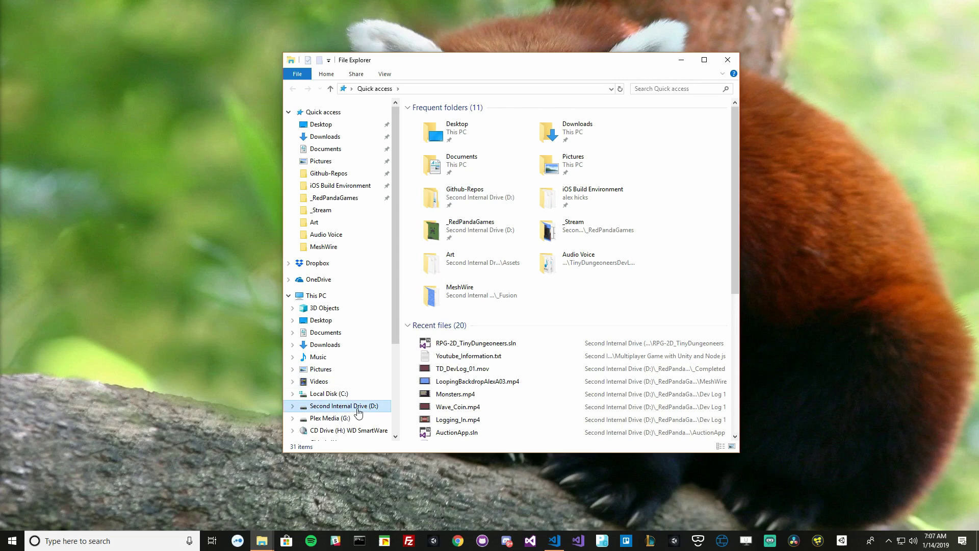
scroll(464, 296, down, 3)
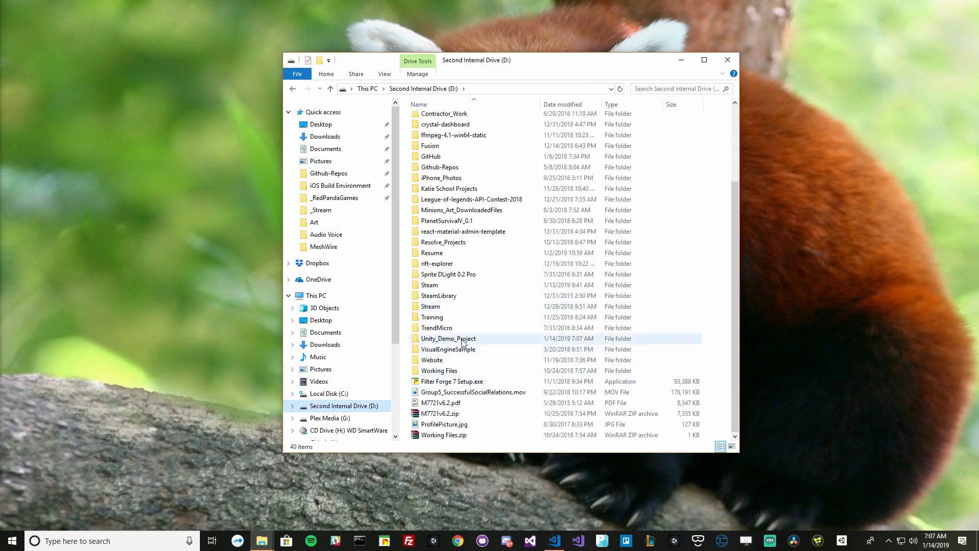
click(462, 340)
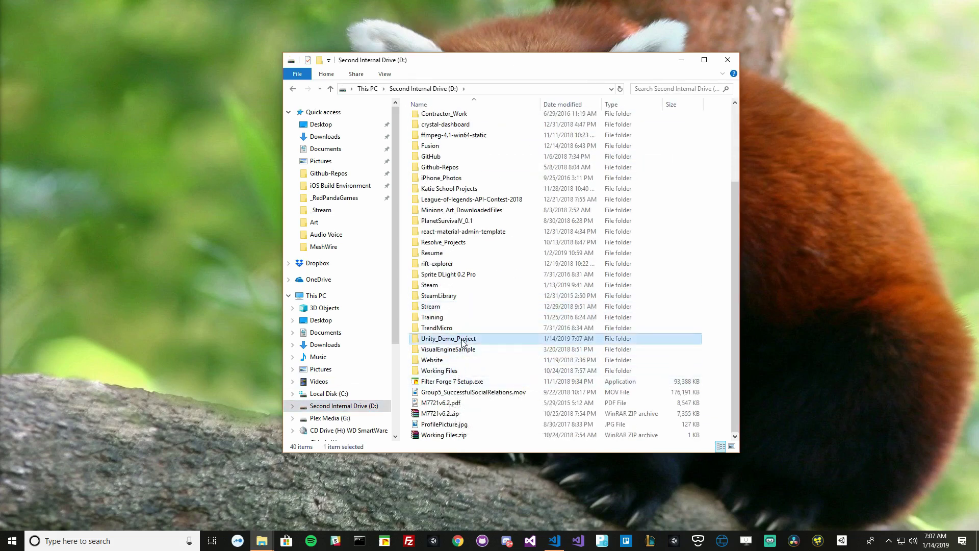
Make a new folder named Unity_Demo_Project_SymLink on D: and refresh the listing.
right_click(408, 357)
mouse_move(501, 332)
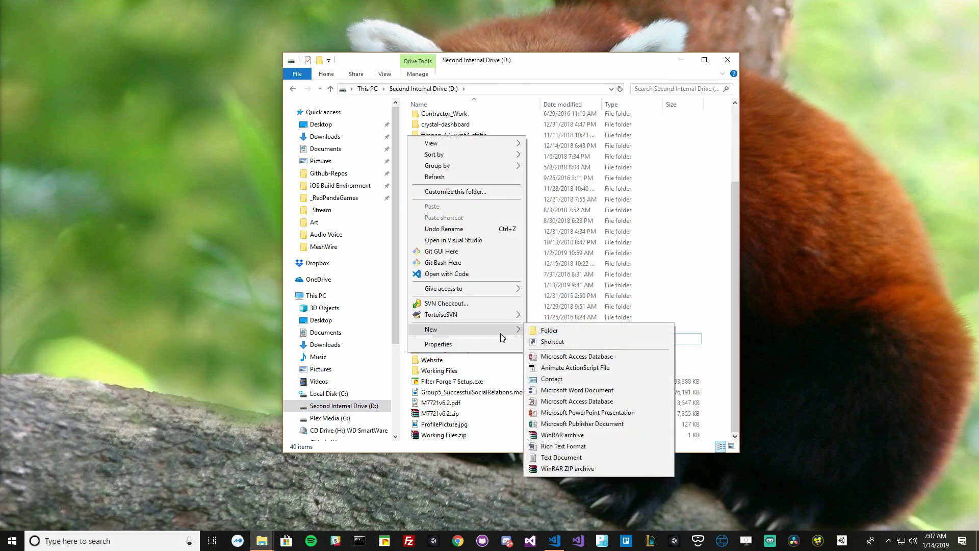
click(555, 331)
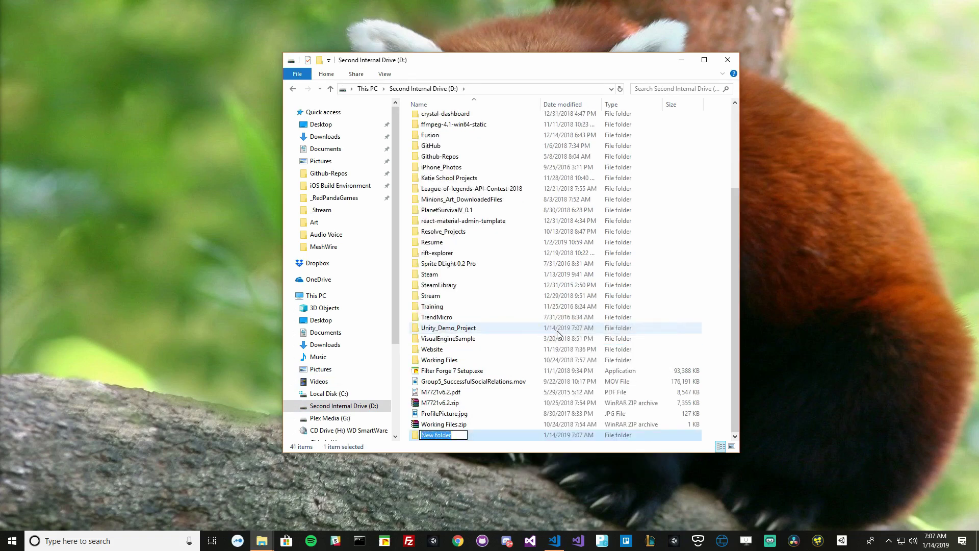
text(Unity_demo)
key(BackSpace)
key(BackSpace)
key(BackSpace)
key(BackSpace)
text(Demo_Project)
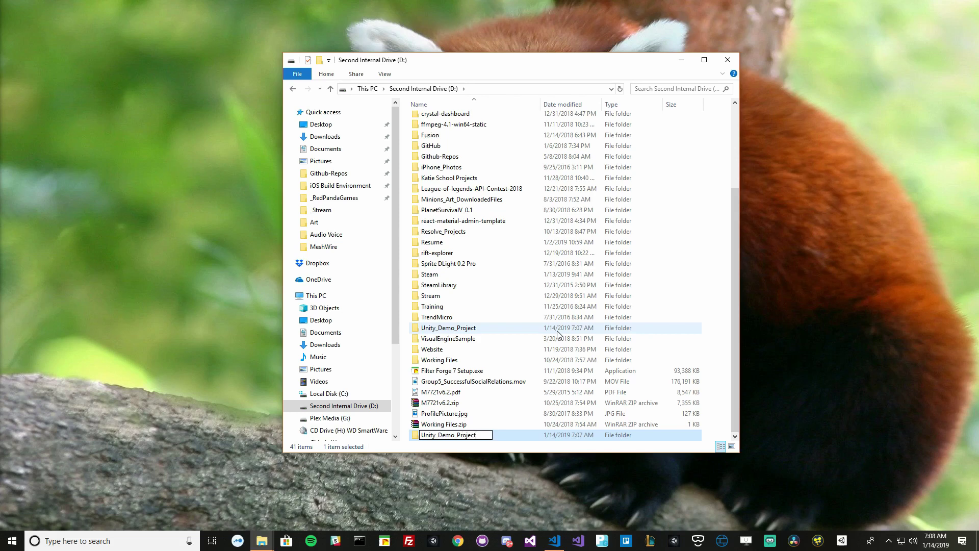
text(_SymLink)
key(Return)
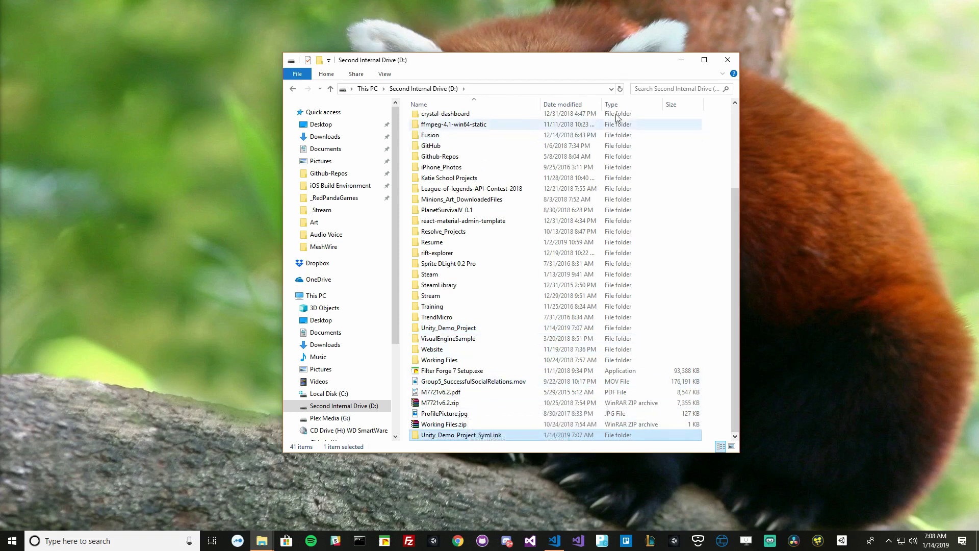
click(620, 89)
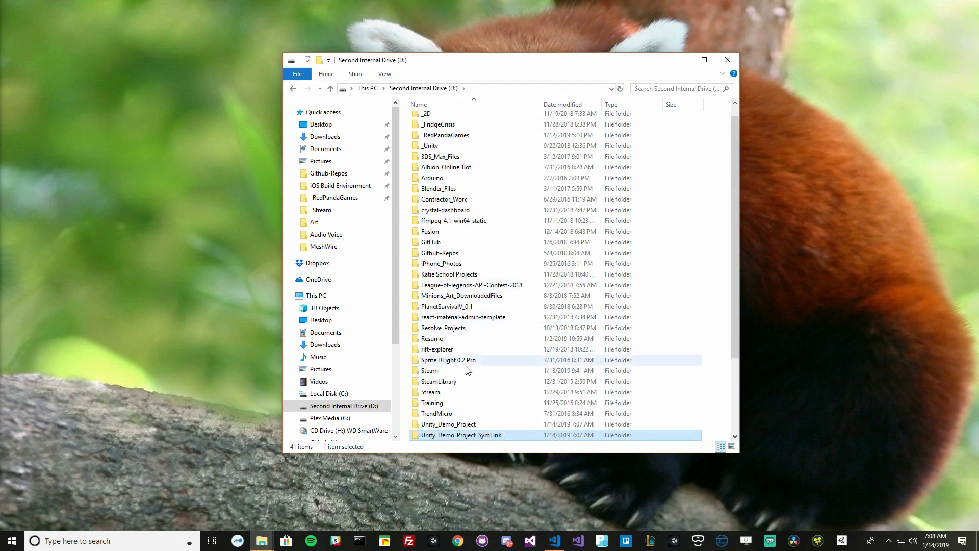
scroll(468, 371, down, 3)
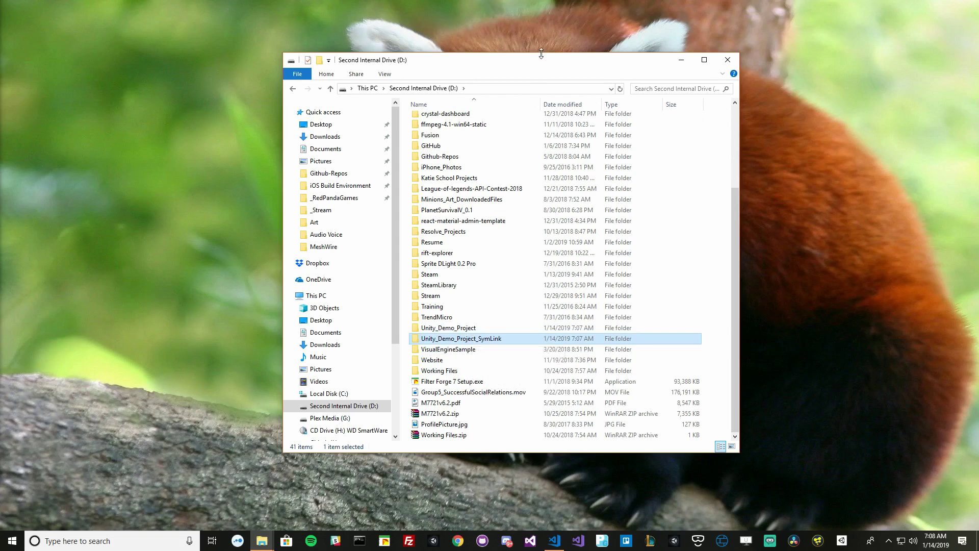
Open Unity_Demo_Project and point out its Assets, Packages, ProjectSettings and Library folders.
drag(543, 59, 772, 60)
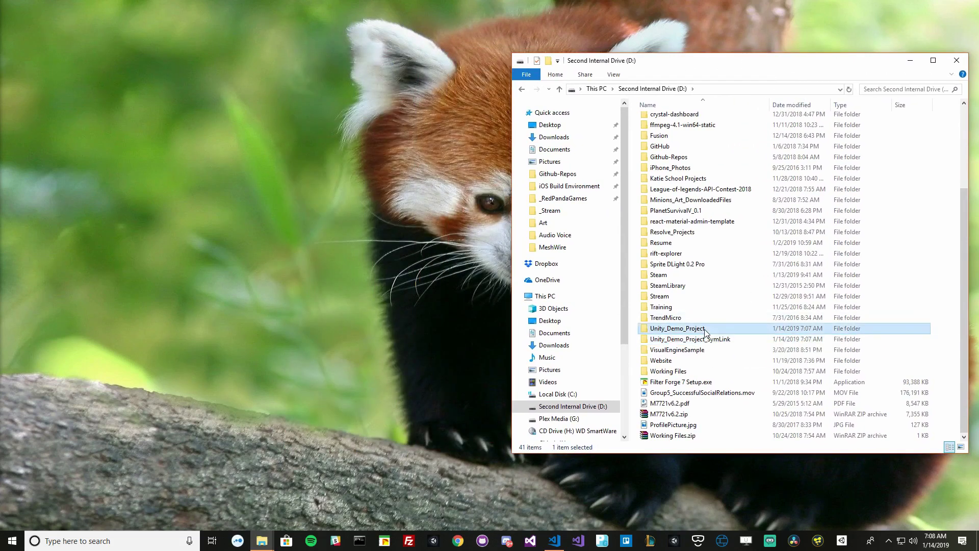
double_click(688, 328)
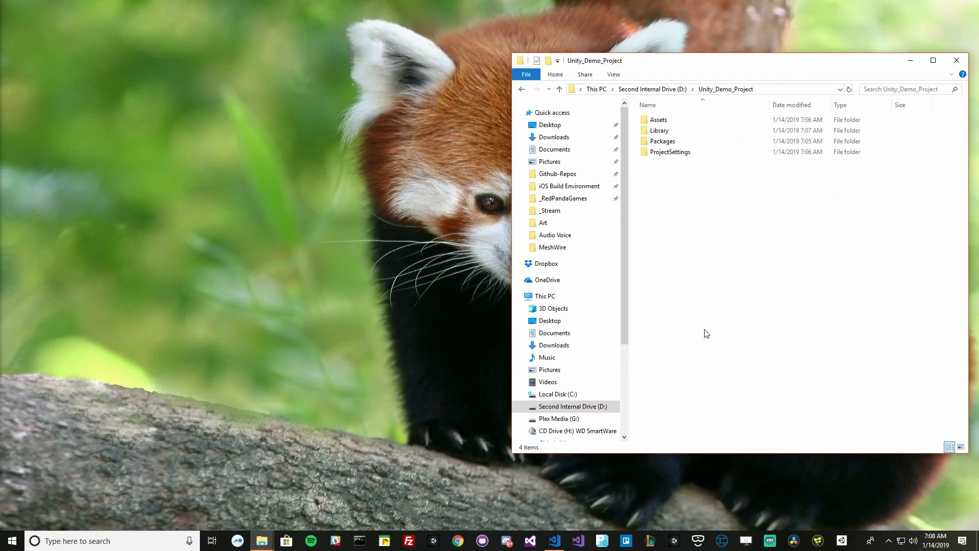
click(669, 124)
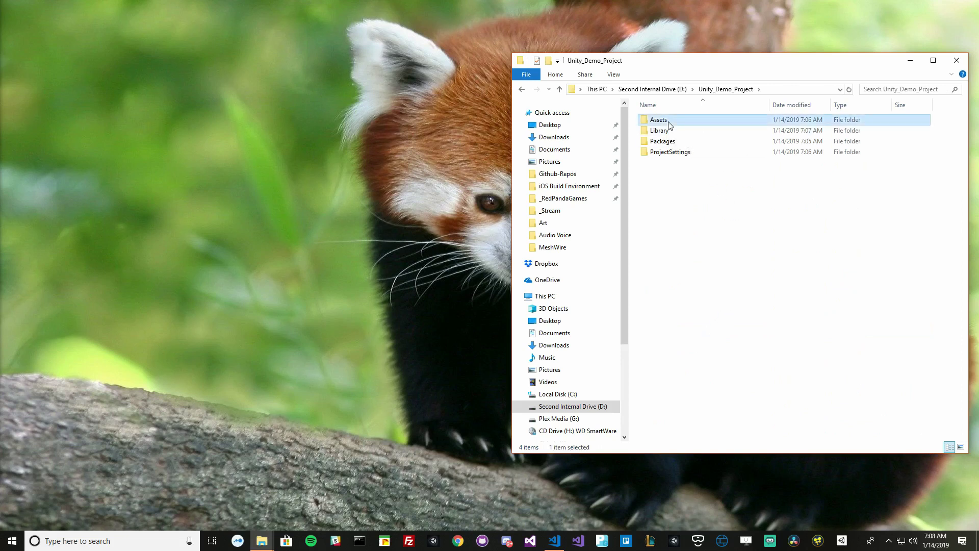
click(673, 145)
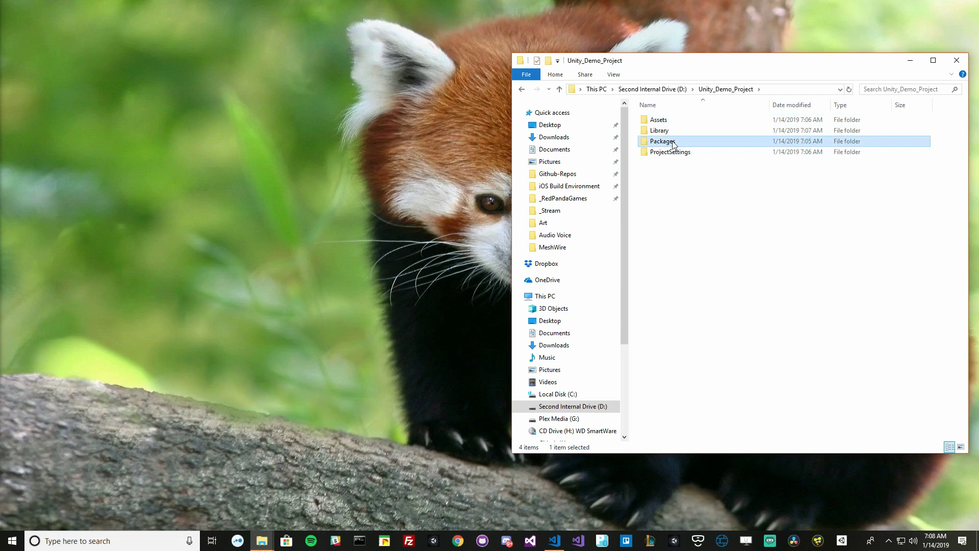
click(675, 154)
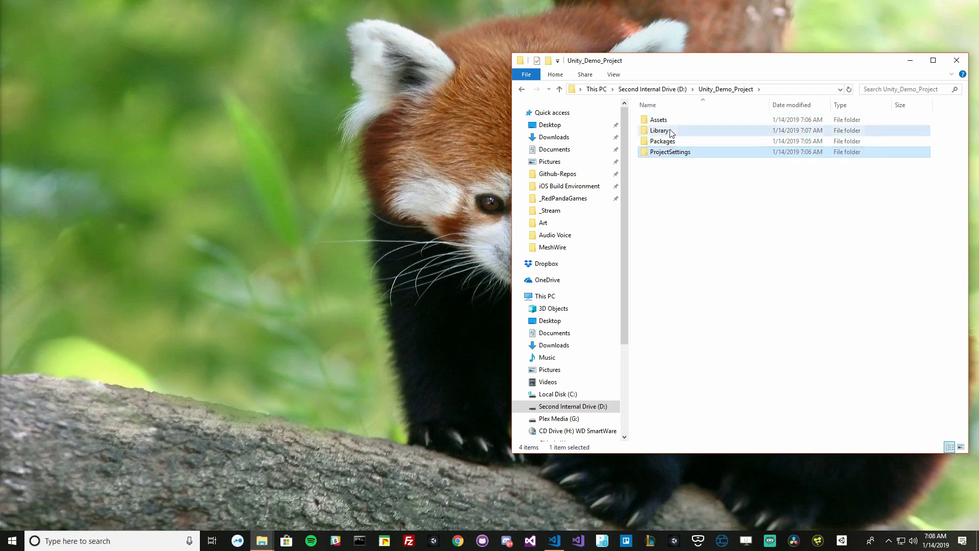
click(672, 132)
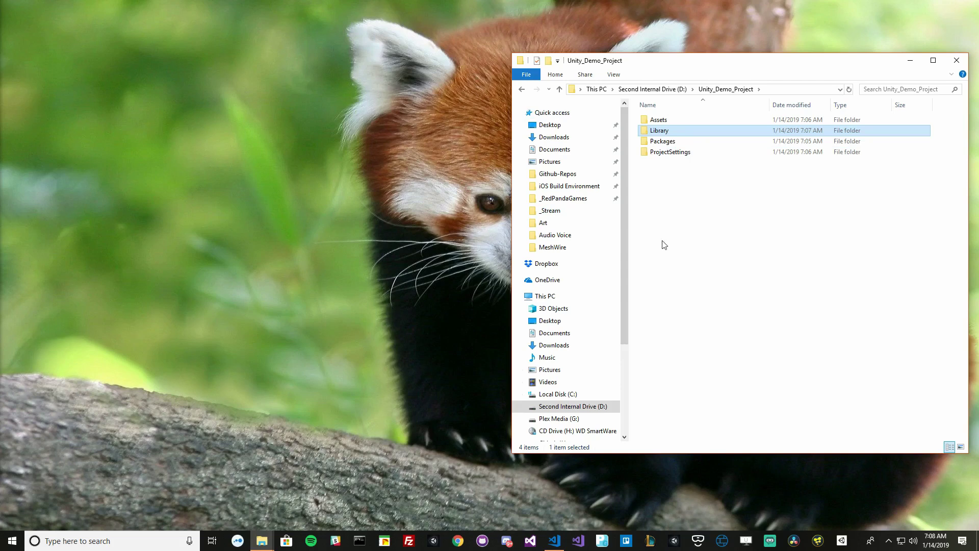
Check that Unity_Demo_Project_SymLink is empty, then reopen Unity_Demo_Project.
click(674, 91)
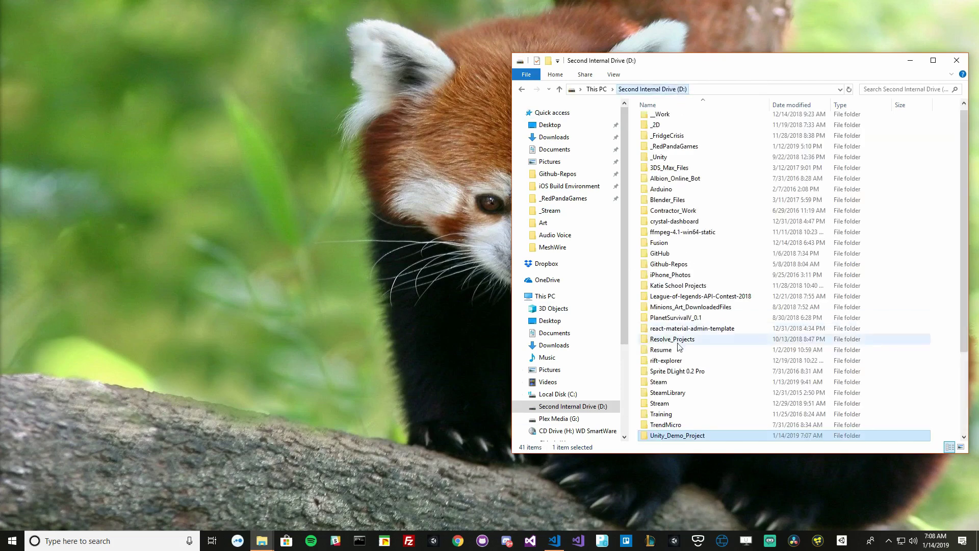
scroll(699, 398, down, 3)
double_click(717, 351)
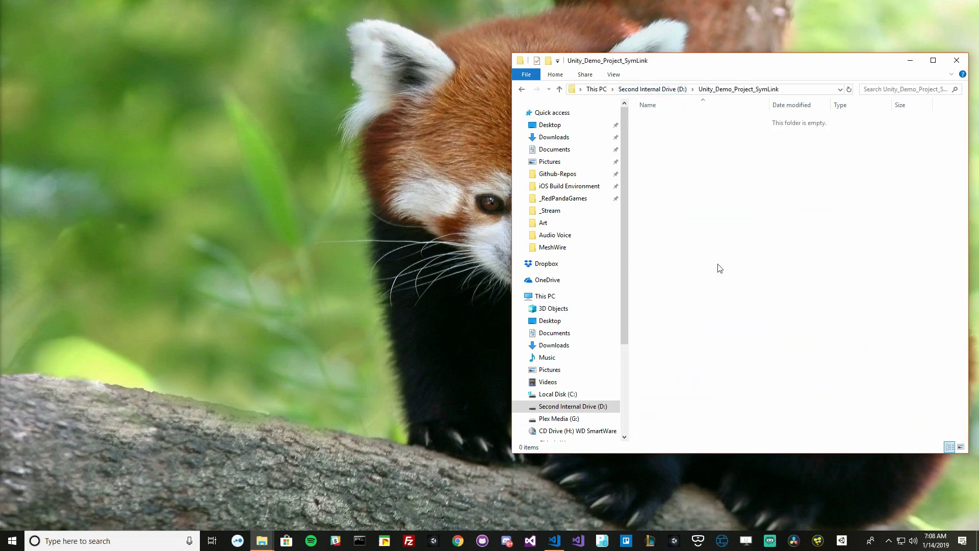
click(676, 91)
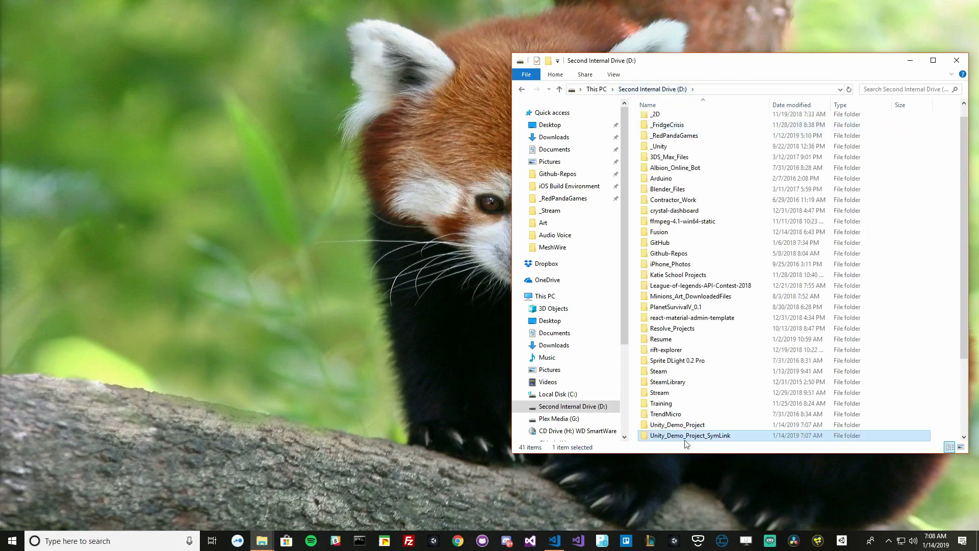
click(696, 424)
double_click(698, 424)
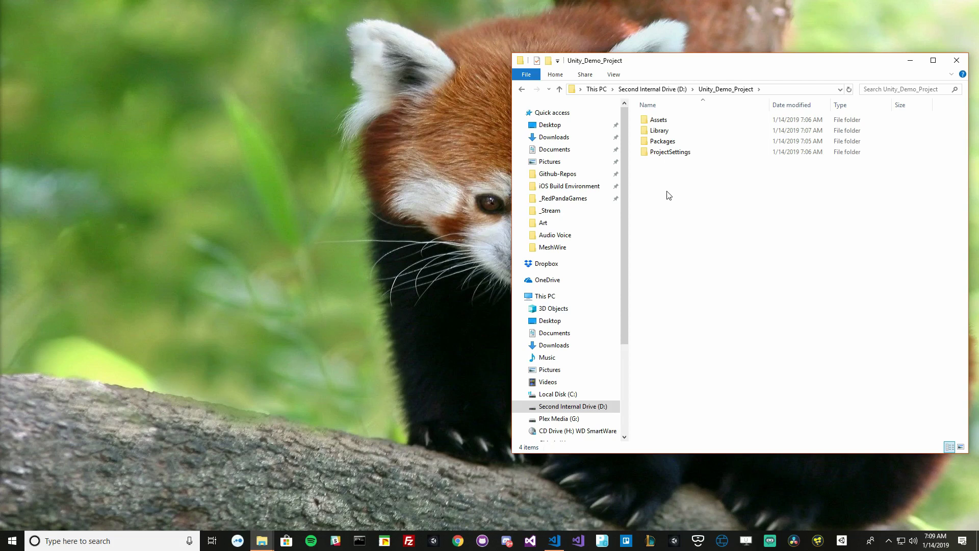
Create an empty text document named SteamAppID.txt in Unity_Demo_Project.
right_click(669, 179)
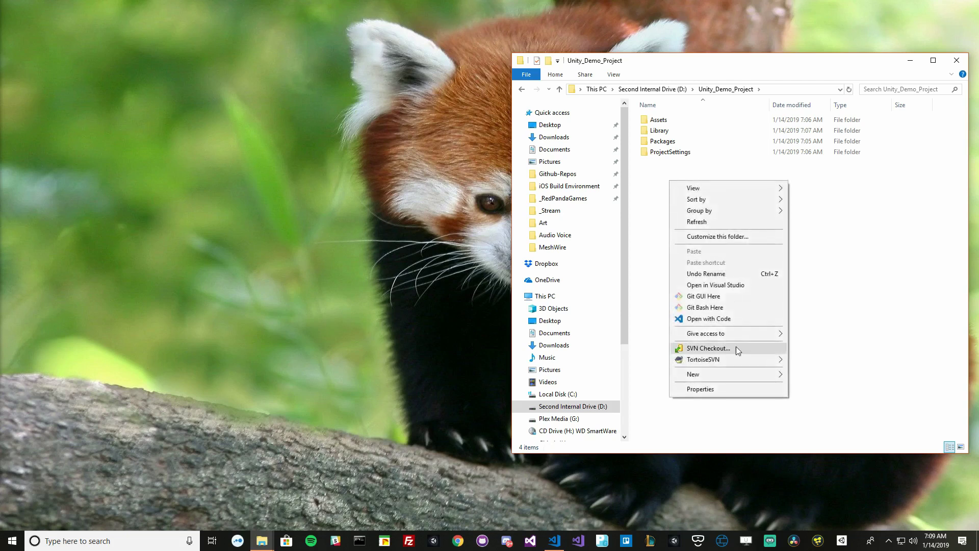
mouse_move(730, 373)
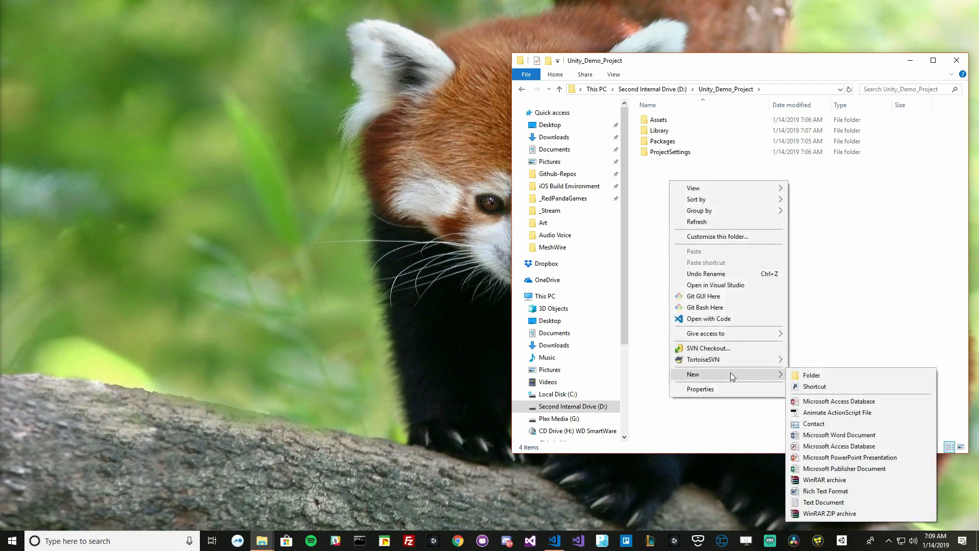
click(823, 502)
text(SteamAP)
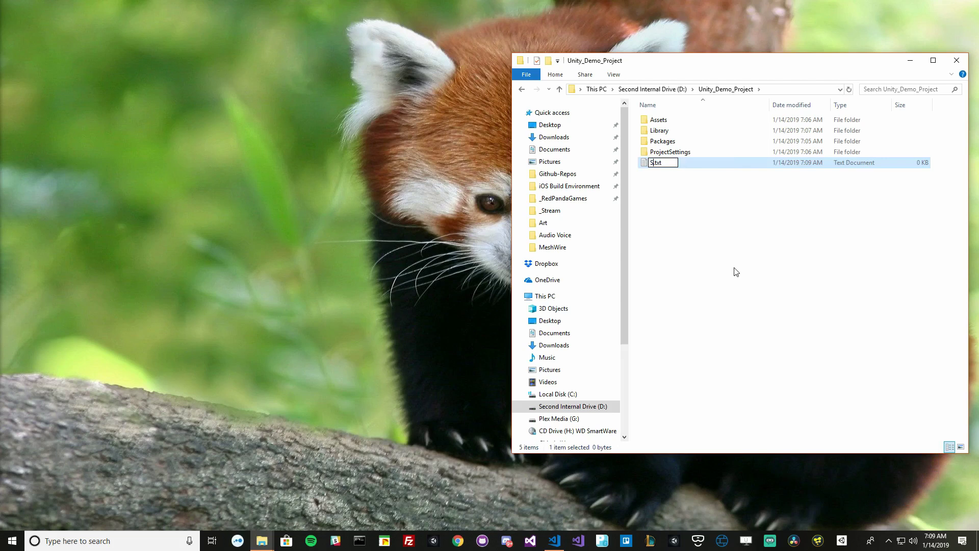
key(BackSpace)
text(ppID)
key(Return)
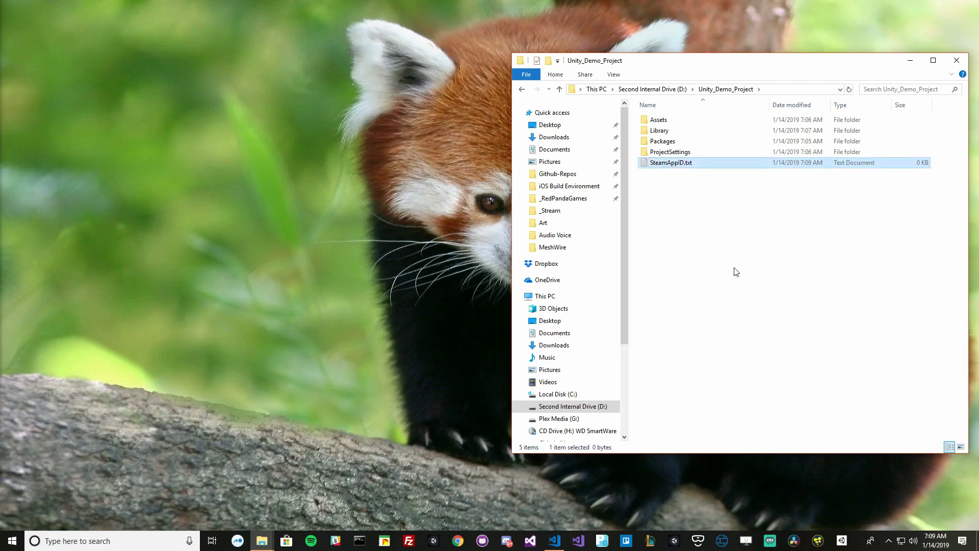
click(694, 185)
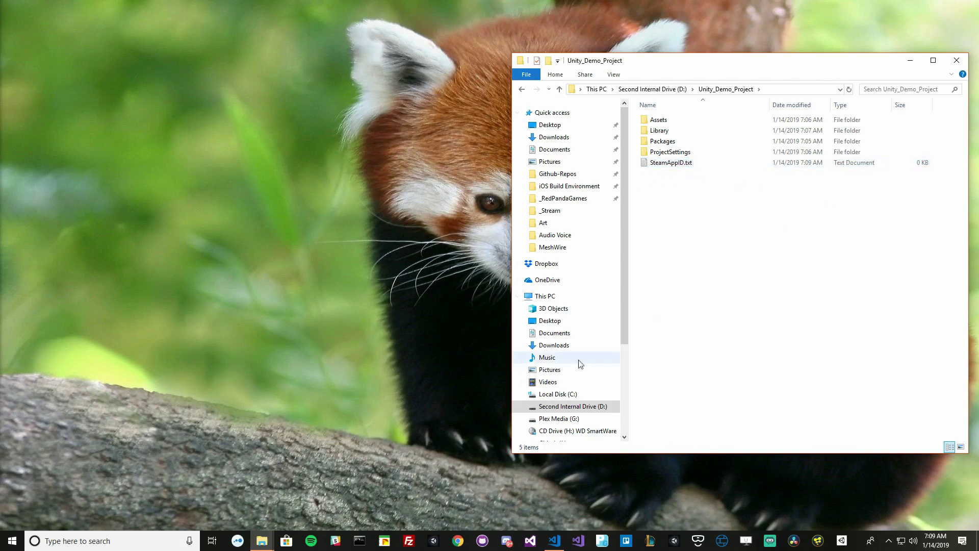
Switch Command Prompt to drive D:, then open the linked Assets folder in Unity_Demo_Project_SymLink.
click(360, 541)
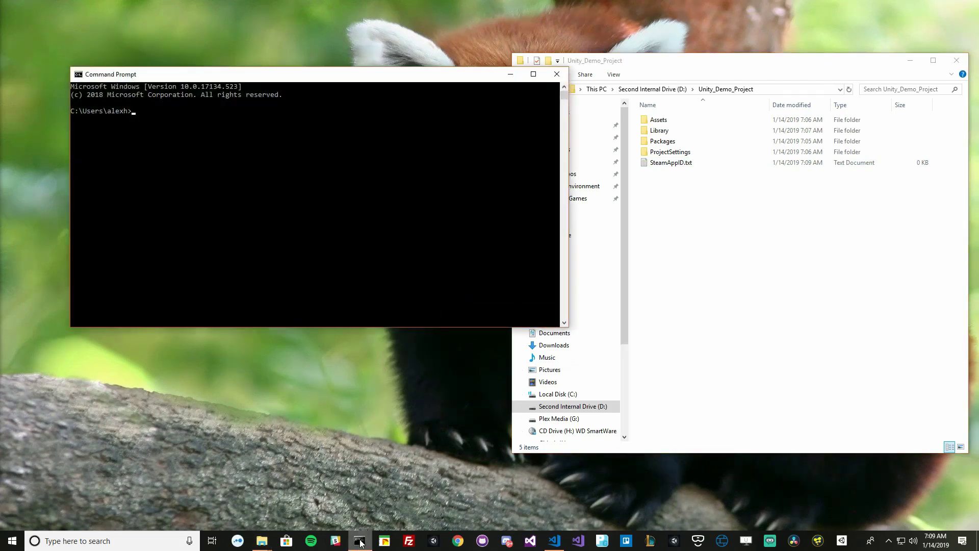
click(148, 541)
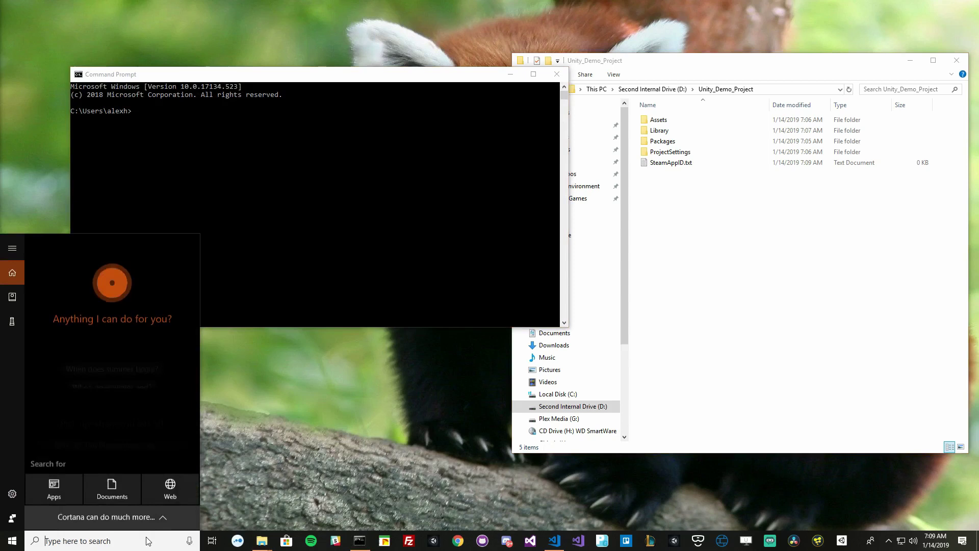
text(cmd)
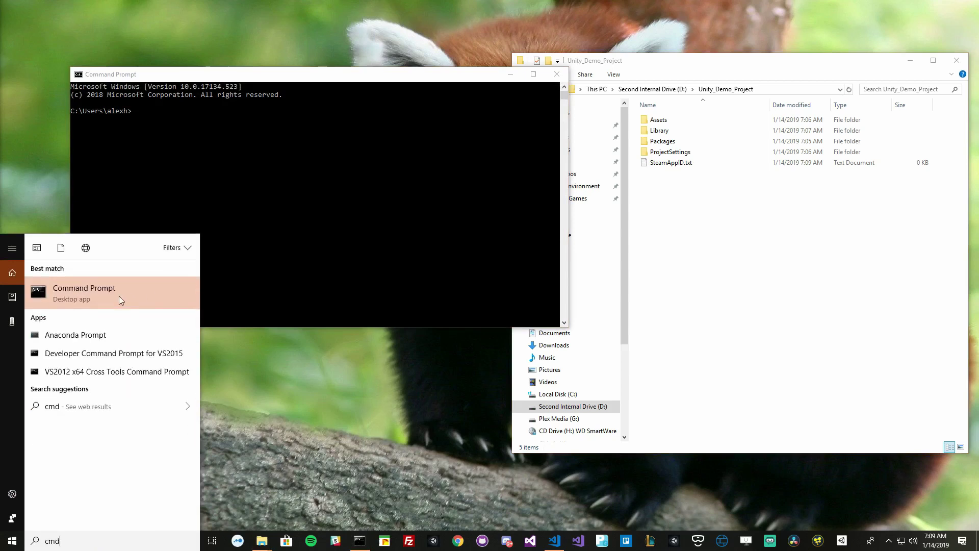
click(213, 149)
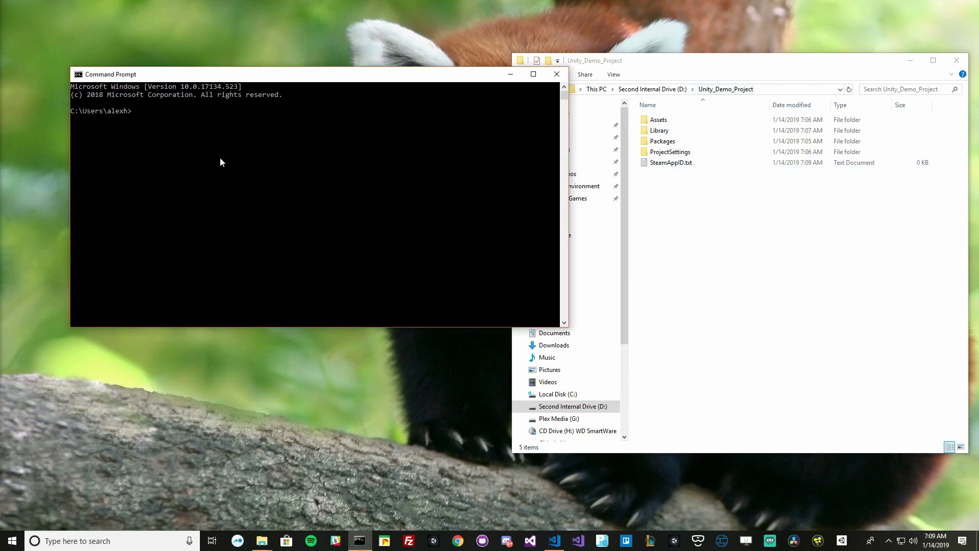
text(d:)
key(Return)
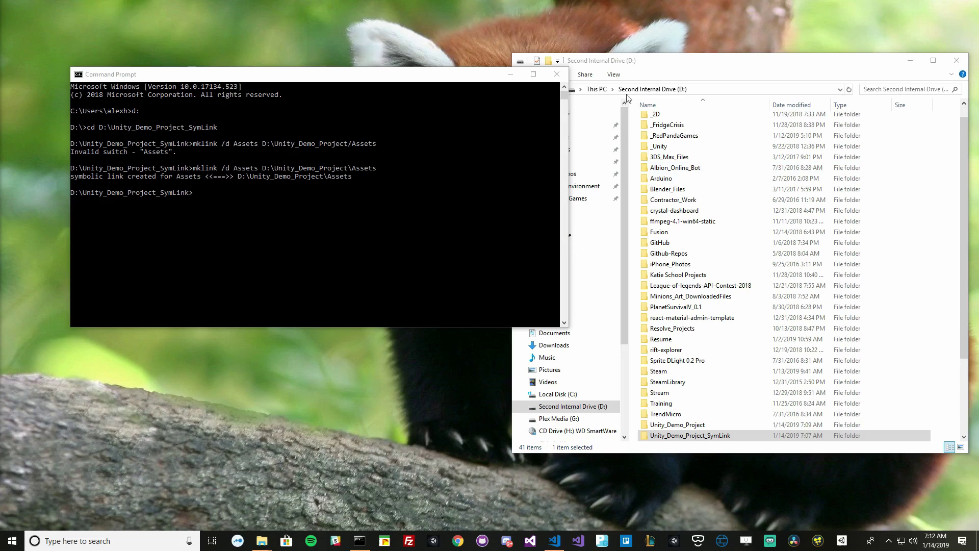
double_click(706, 437)
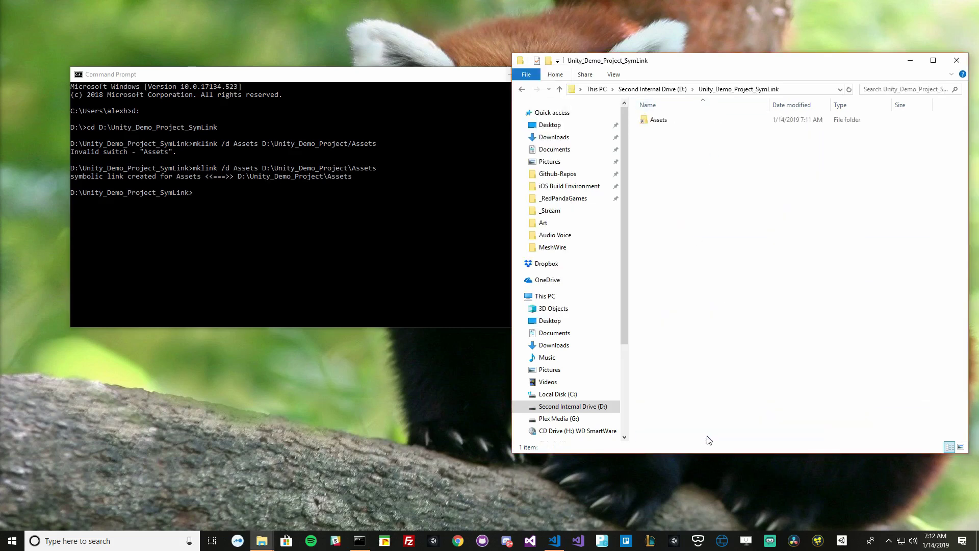
double_click(662, 125)
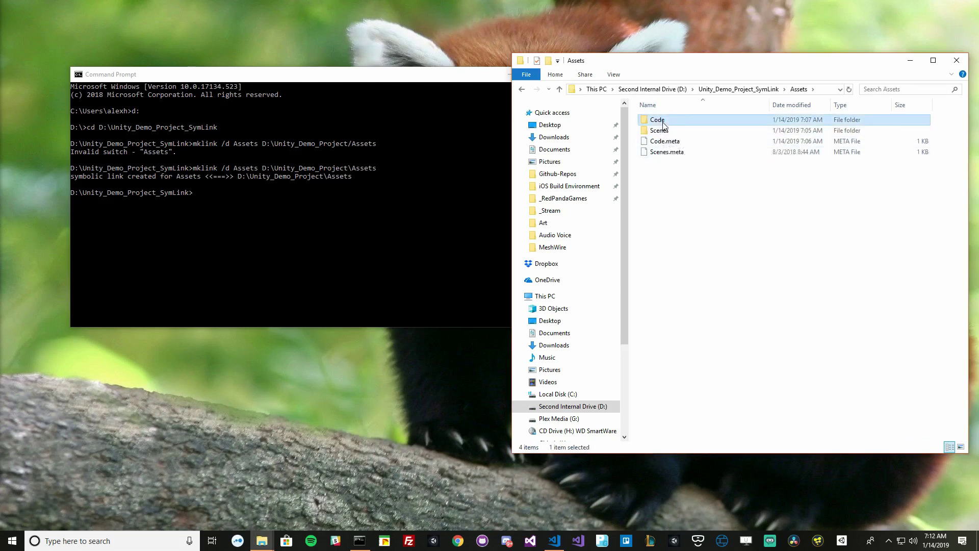
Browse into the linked Code and Utility folders, then go back up to D:.
double_click(658, 121)
double_click(663, 120)
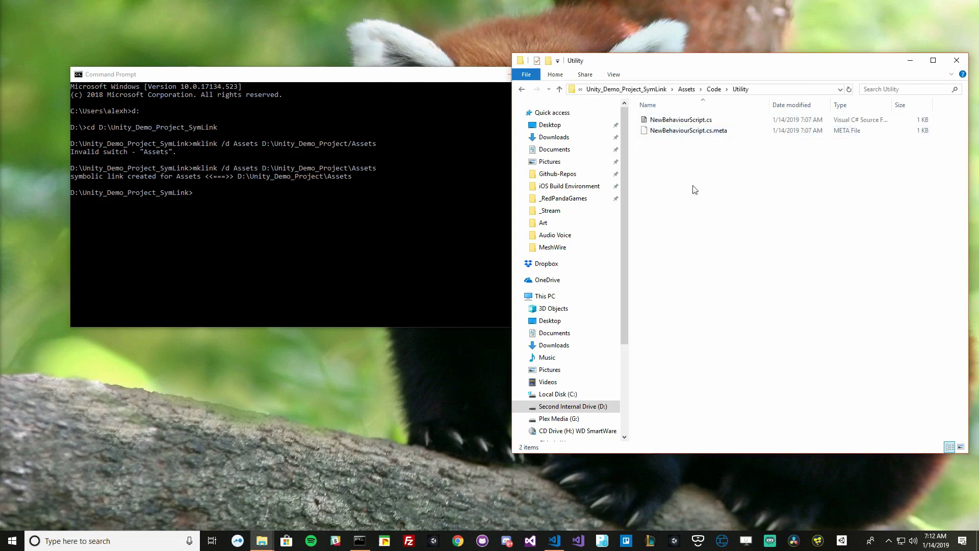
click(652, 89)
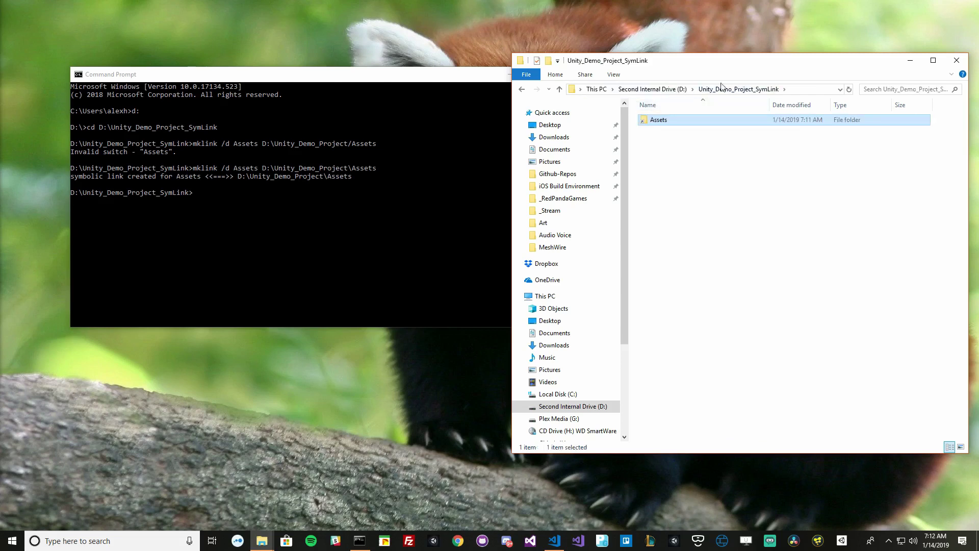
click(682, 89)
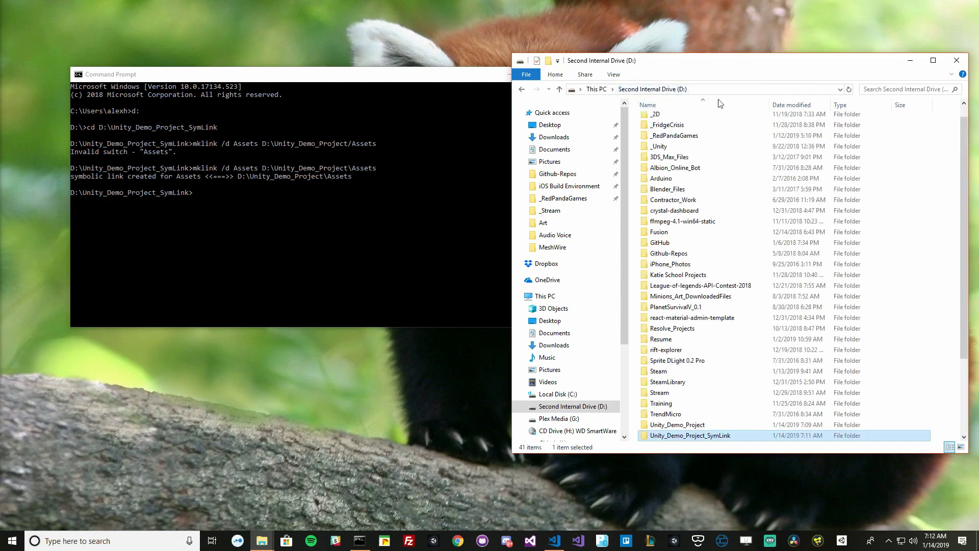
Reopen the original Unity_Demo_Project, view its full path, and return to Command Prompt.
double_click(683, 425)
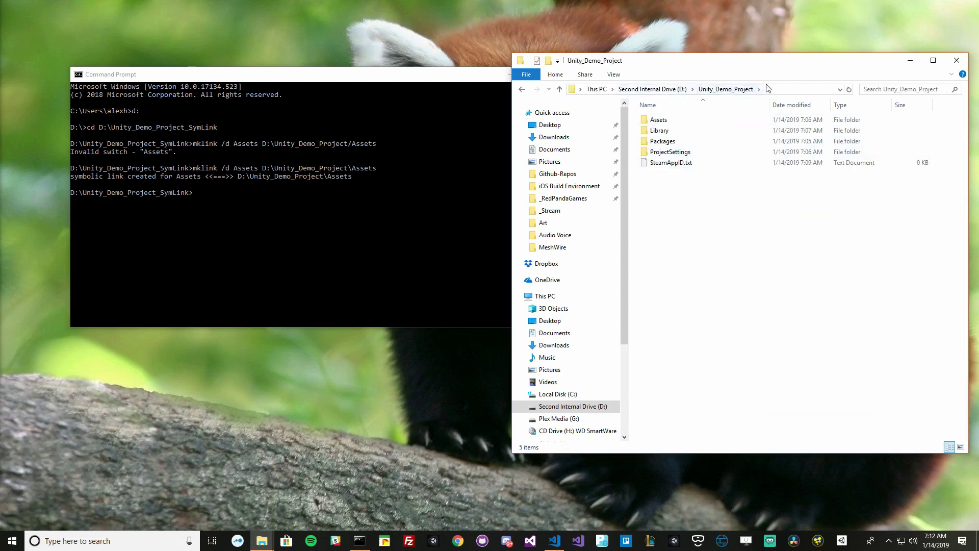
click(783, 89)
click(722, 273)
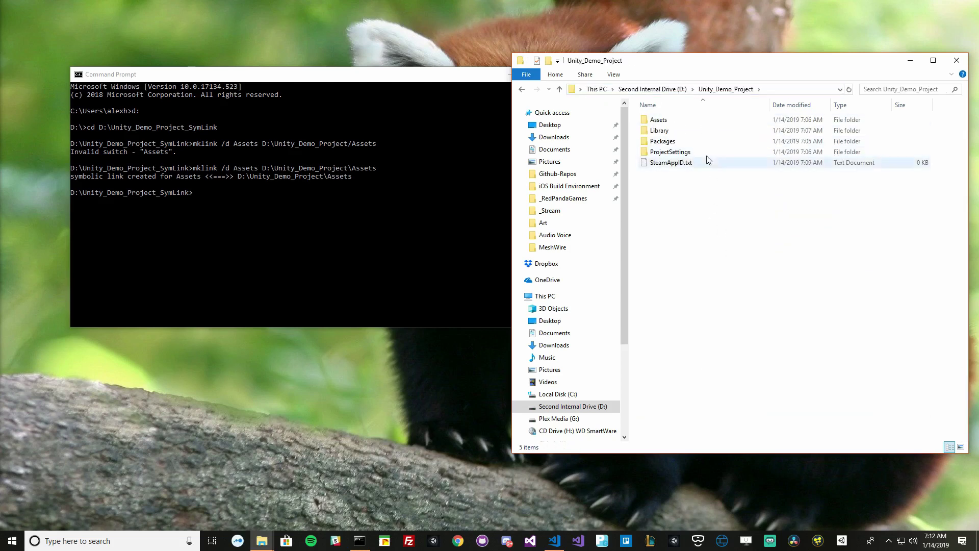
click(772, 91)
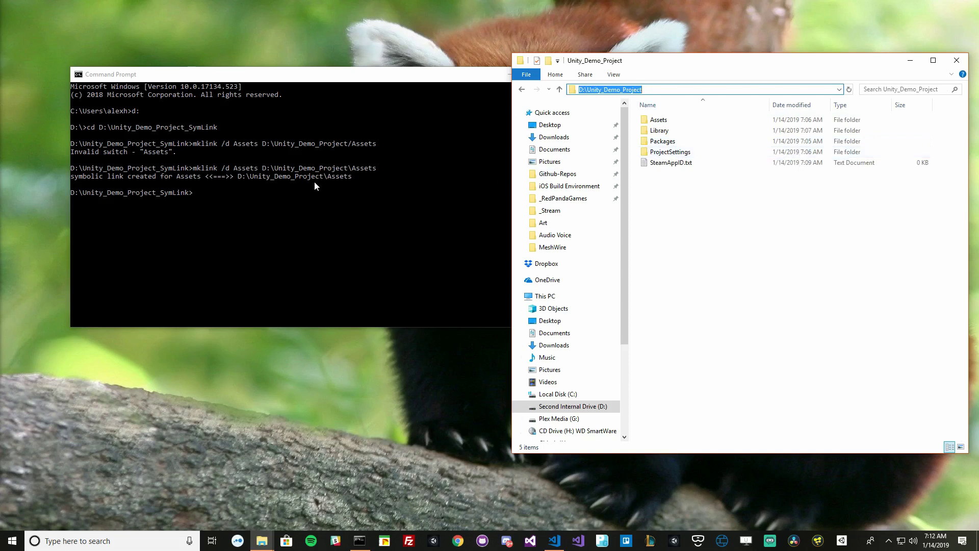
click(233, 203)
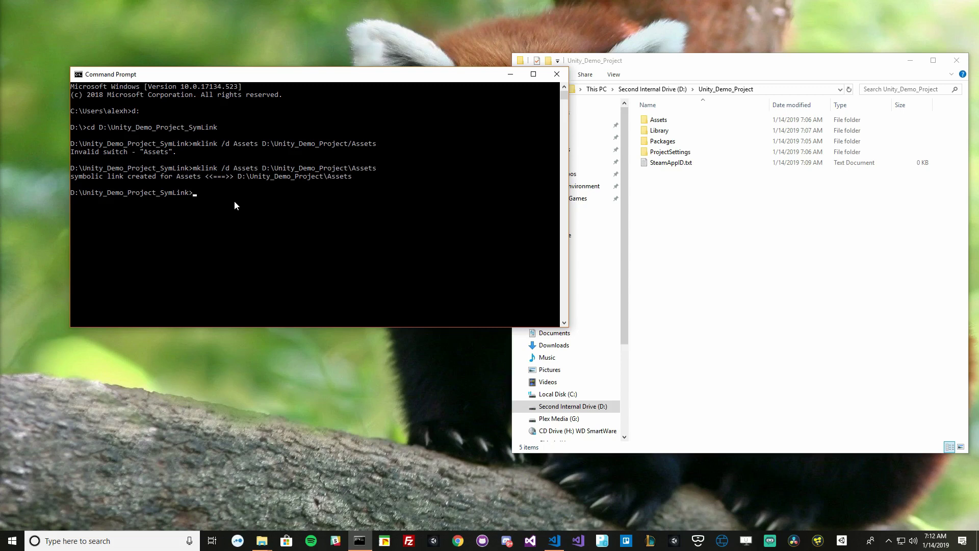
Run mklink /d for Packages and ProjectSettings, targeting D:\Unity_Demo_Project's folders.
text(mklink /d Packages)
text(D:\Unity_Demo_Project)
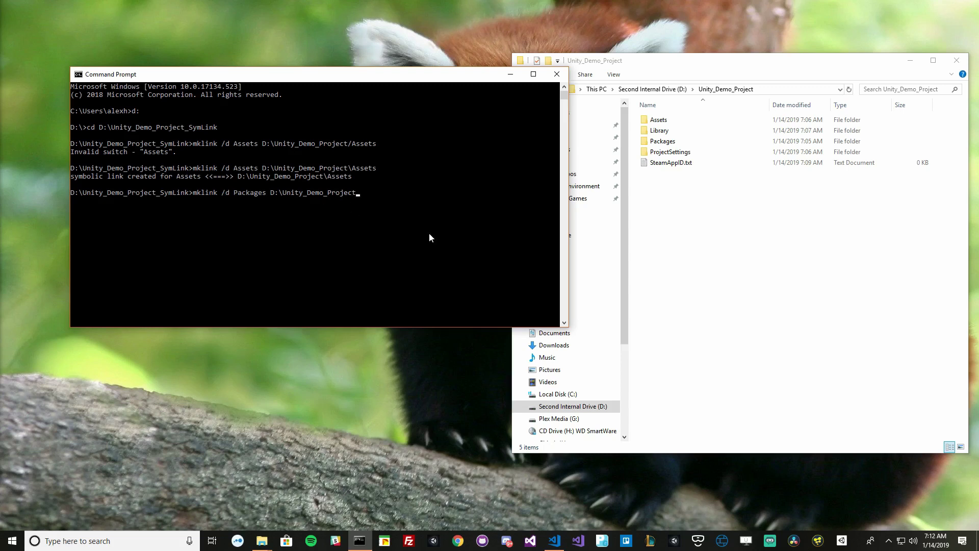
text(\Packages)
key(Return)
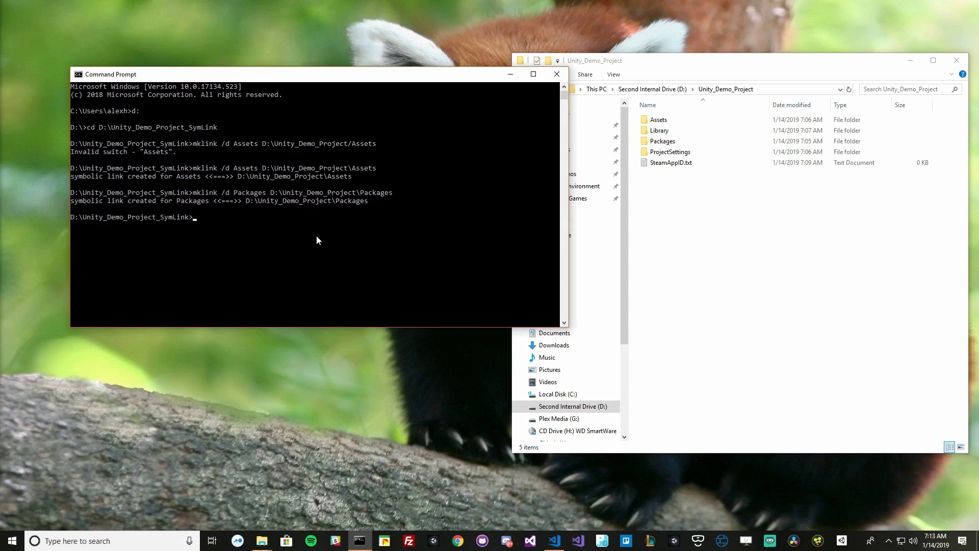
text(mklink /d ProjectSettings D:\Unity_Demo_Project\)
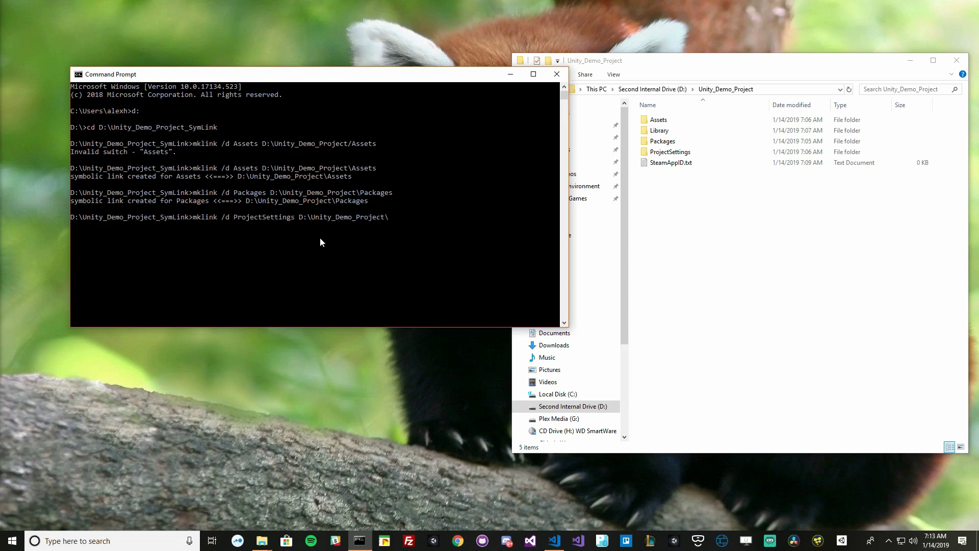
text(ProjectSettings)
key(Return)
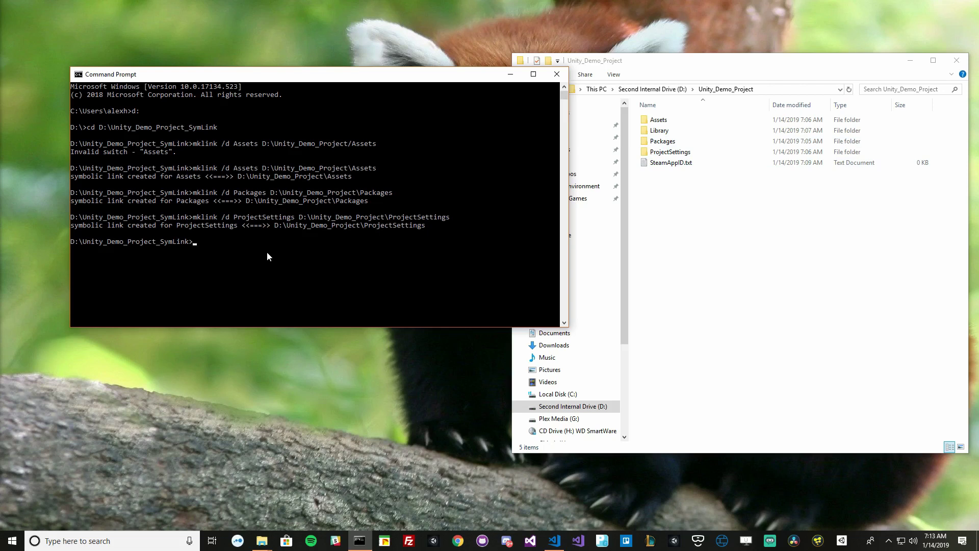
Run mklink SteamAppID.txt D:\Unity_Demo_Project\SteamAppID.txt, tab-completing the path.
text(mklink)
text(SteamAppID.txt)
text(D:\U)
key(Tab)
text(\)
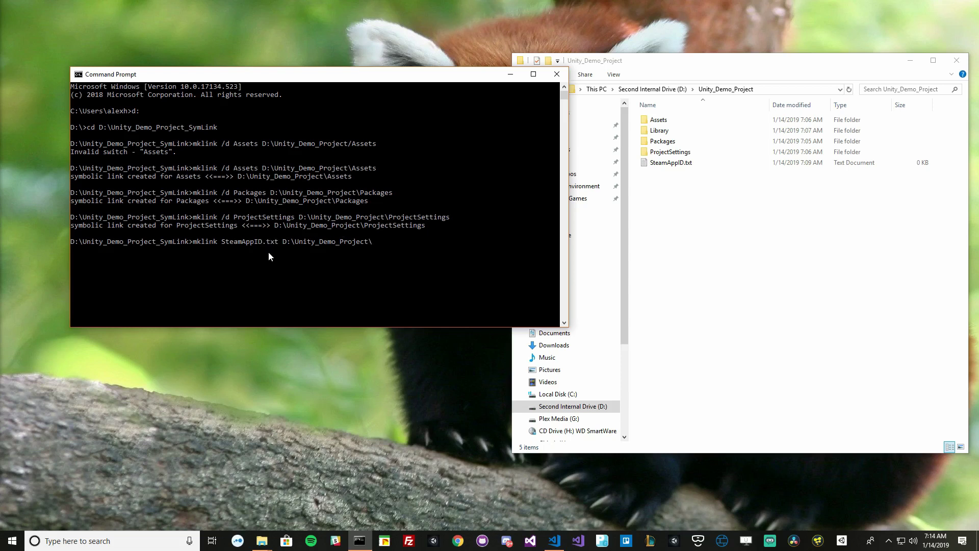
text(SteamAppID.txt)
key(Return)
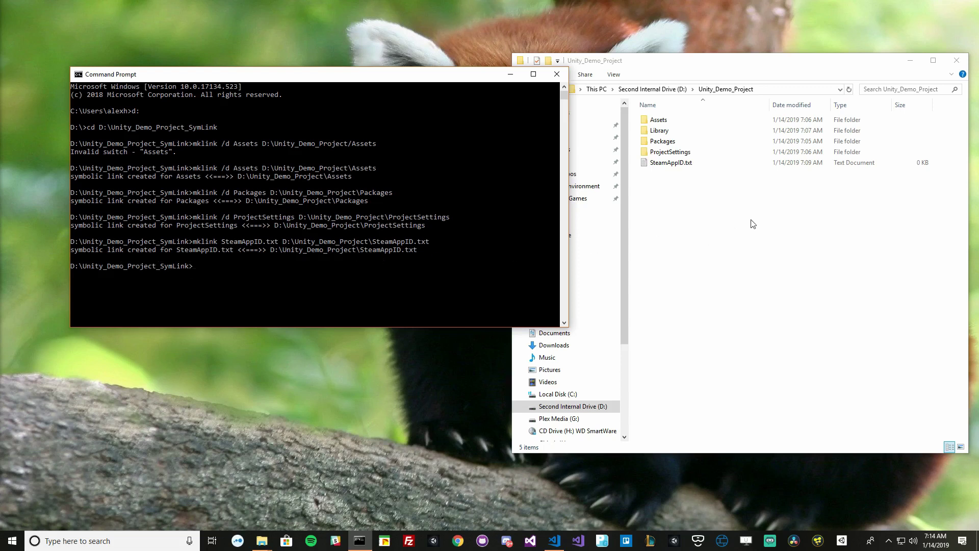
Open a second File Explorer window on the left and copy the Unity_Demo_Project folder path.
click(736, 210)
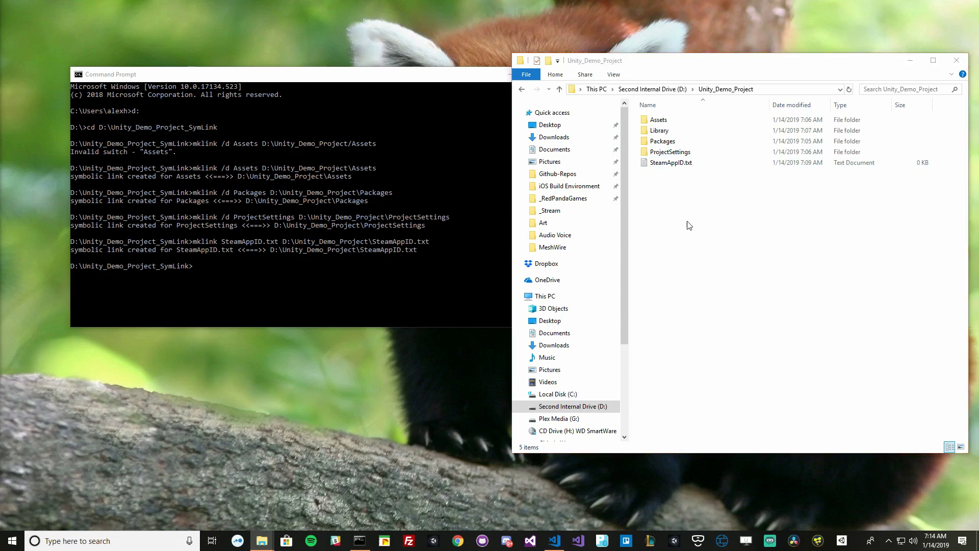
key(super+e)
drag(709, 70, 230, 61)
click(774, 89)
key(ctrl+c)
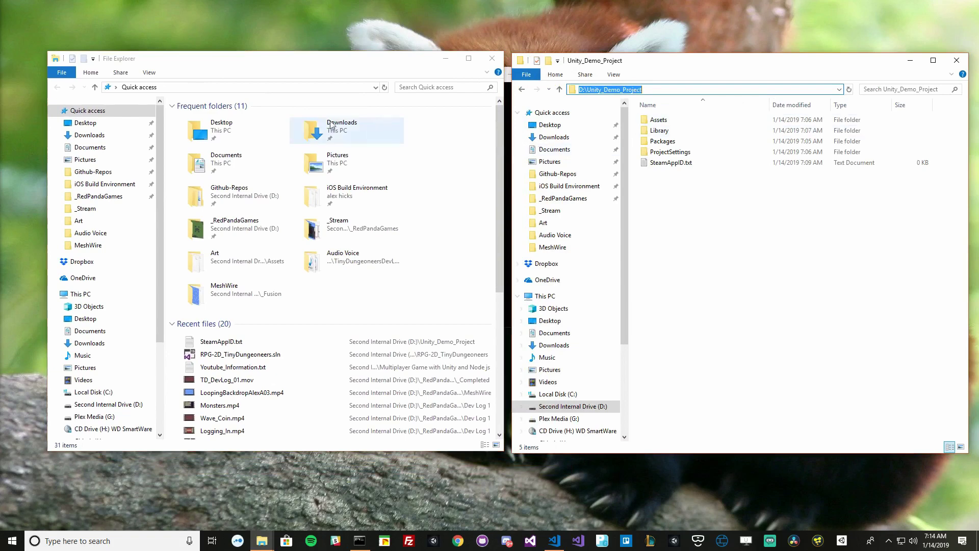
Navigate the left window via the pasted path to drive D and open Unity_Demo_Project_SymLink.
click(244, 88)
key(ctrl+v)
key(ctrl+a)
key(Return)
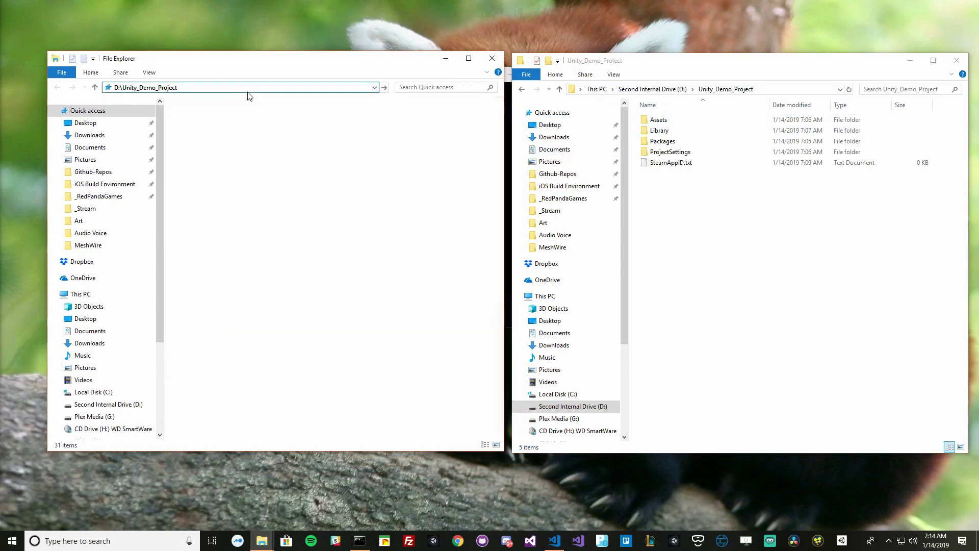
click(210, 88)
scroll(238, 357, down, 3)
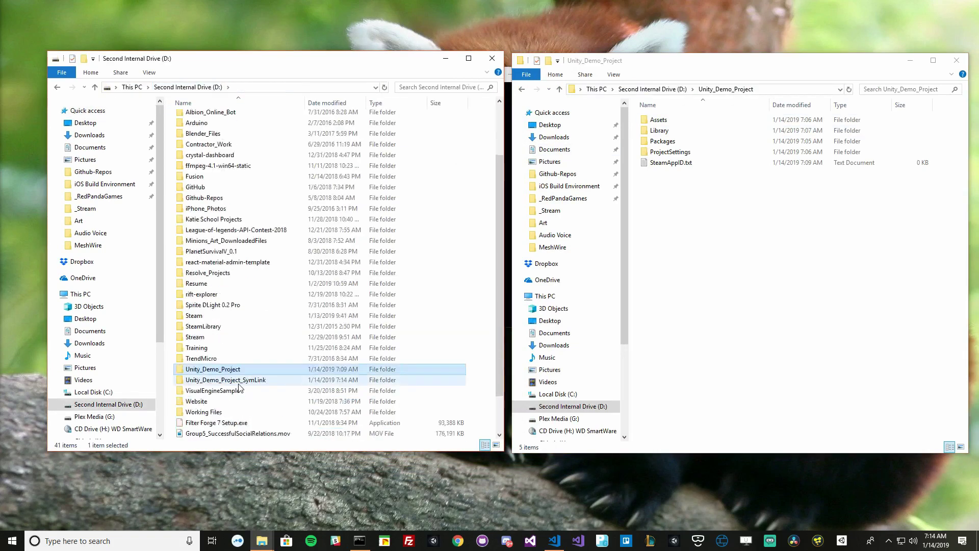
double_click(240, 351)
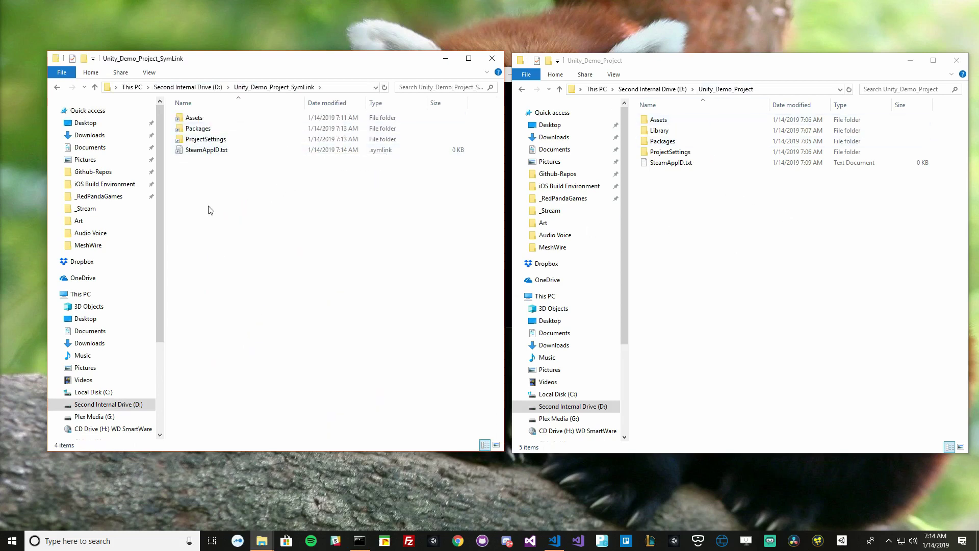
click(221, 150)
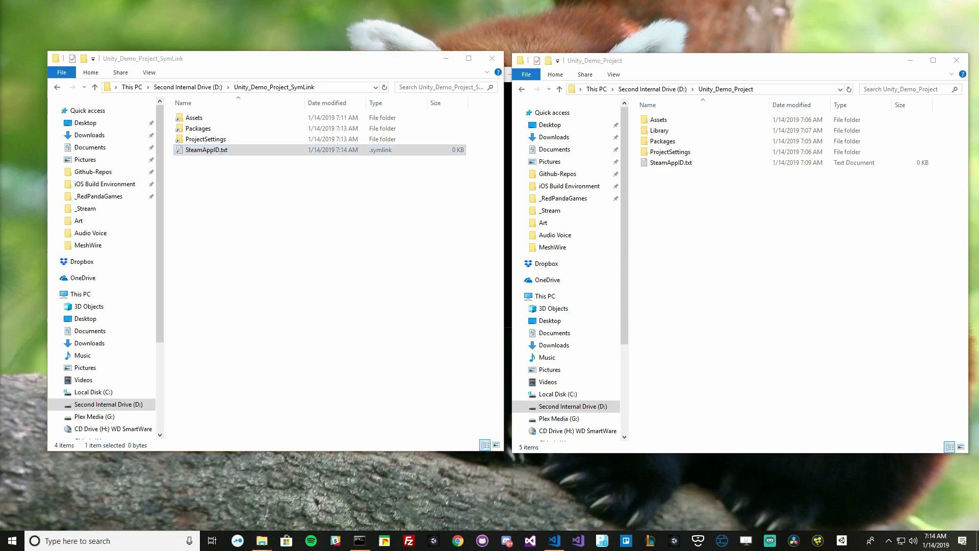
click(539, 86)
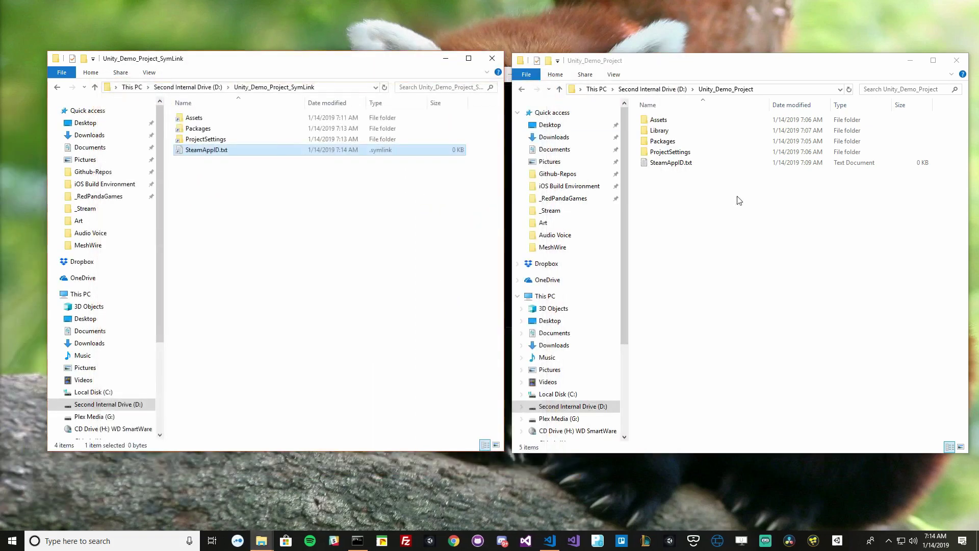
Save 'Hello World' into the original SteamAppID.txt, then confirm the symlinked copy shows the same text.
double_click(689, 162)
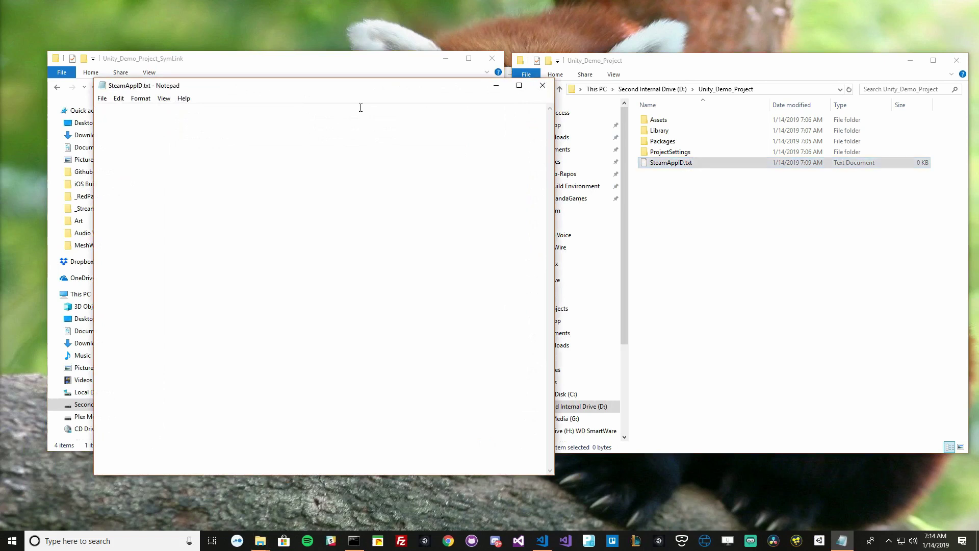
drag(369, 90, 590, 113)
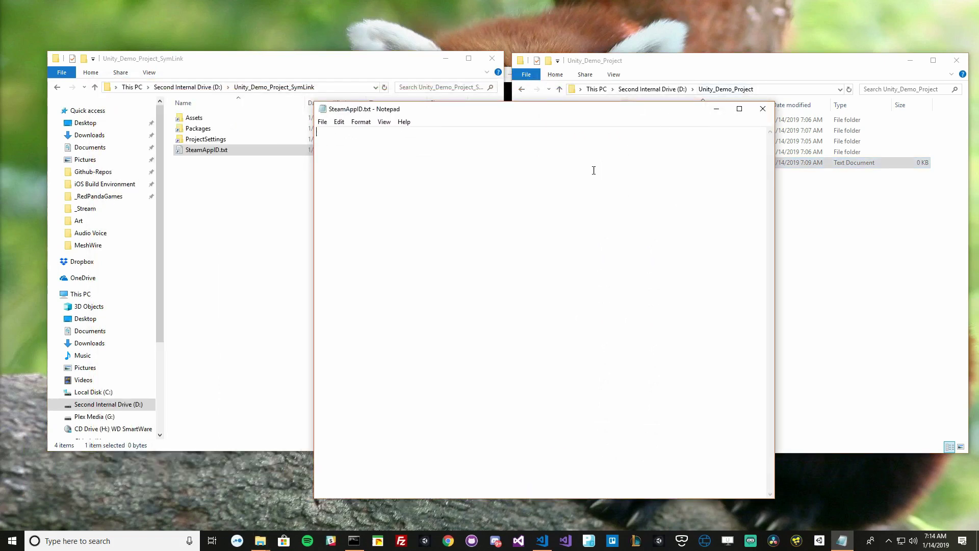
text(Hello World)
click(762, 108)
double_click(207, 150)
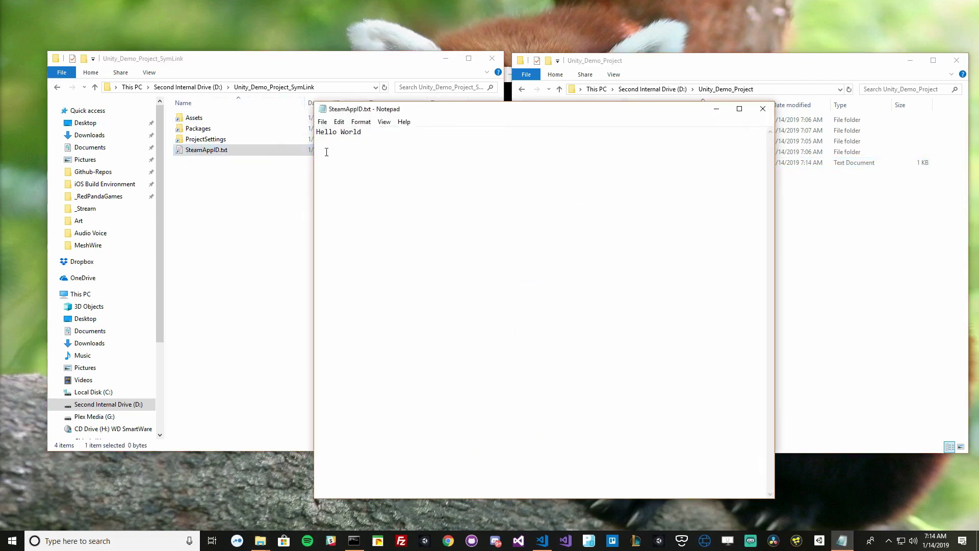
click(763, 109)
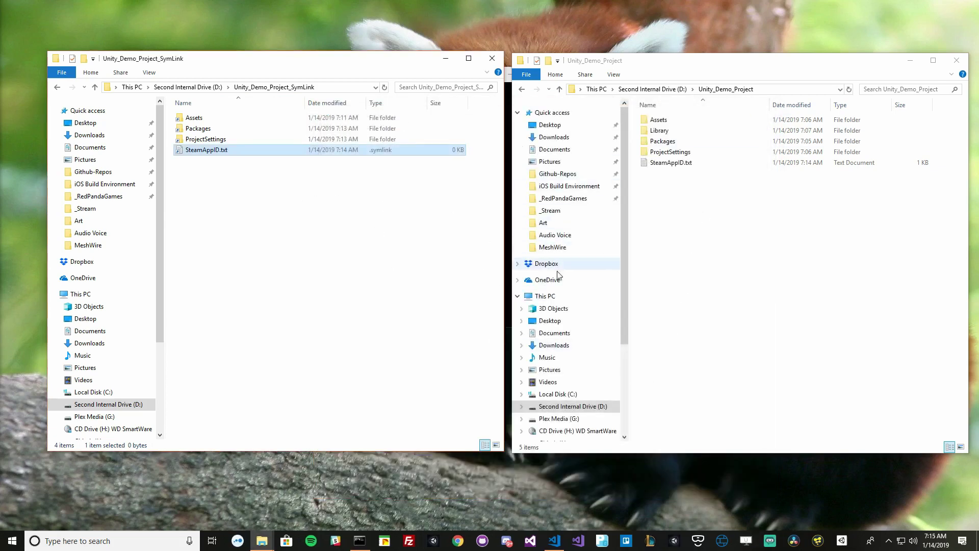
From Unity Hub, open Unity_Demo_Project, then open the Unity_Demo_Project_SymLink folder in editor 2018.2.3f1.
click(842, 542)
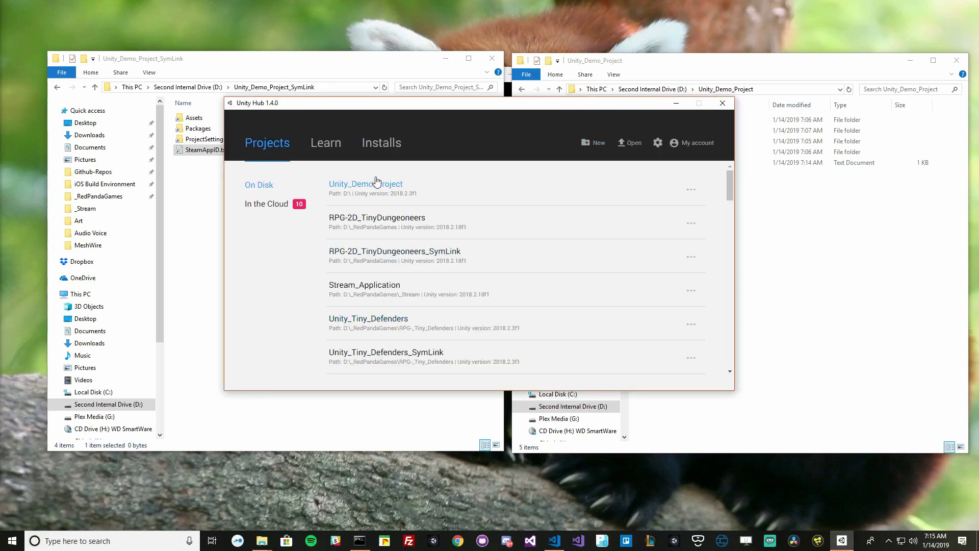
click(376, 189)
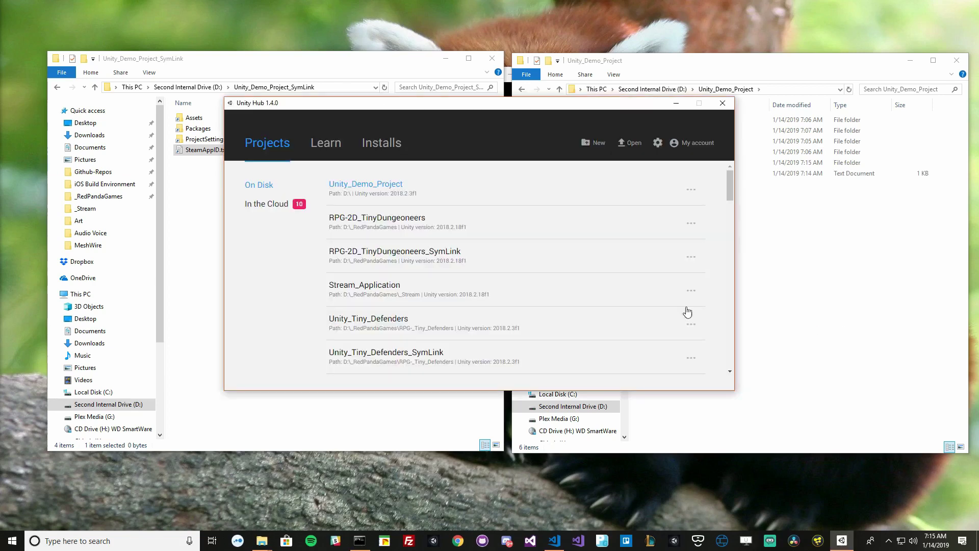
click(633, 145)
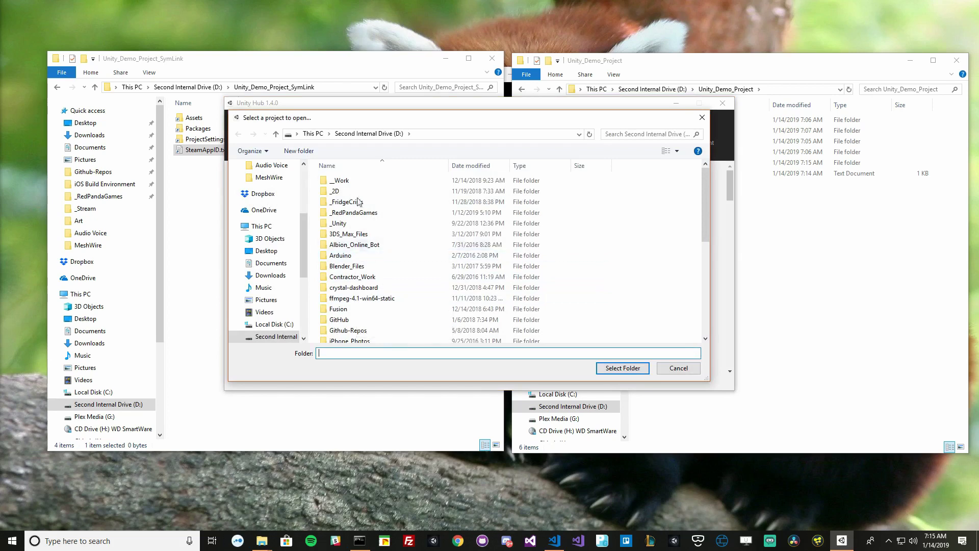
scroll(381, 230, down, 7)
scroll(381, 230, down, 1)
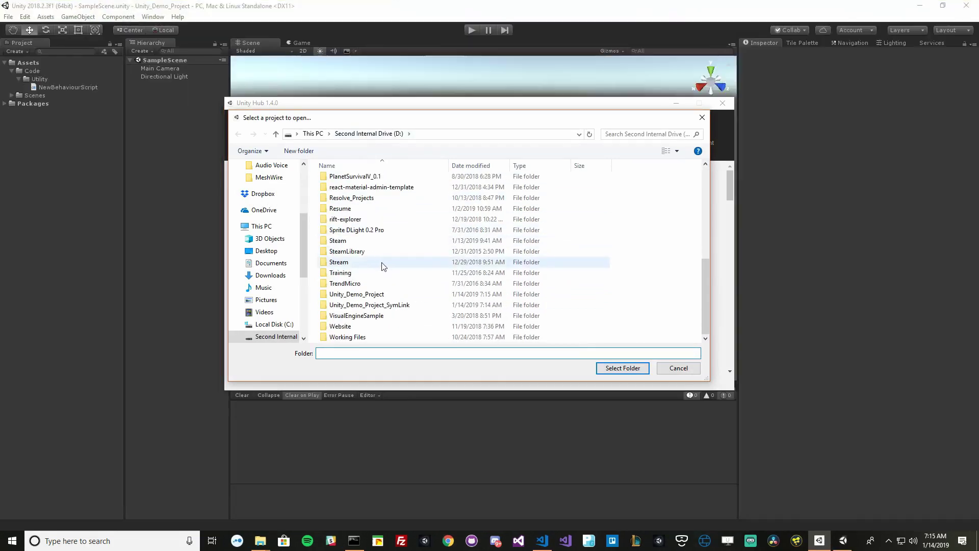
double_click(383, 305)
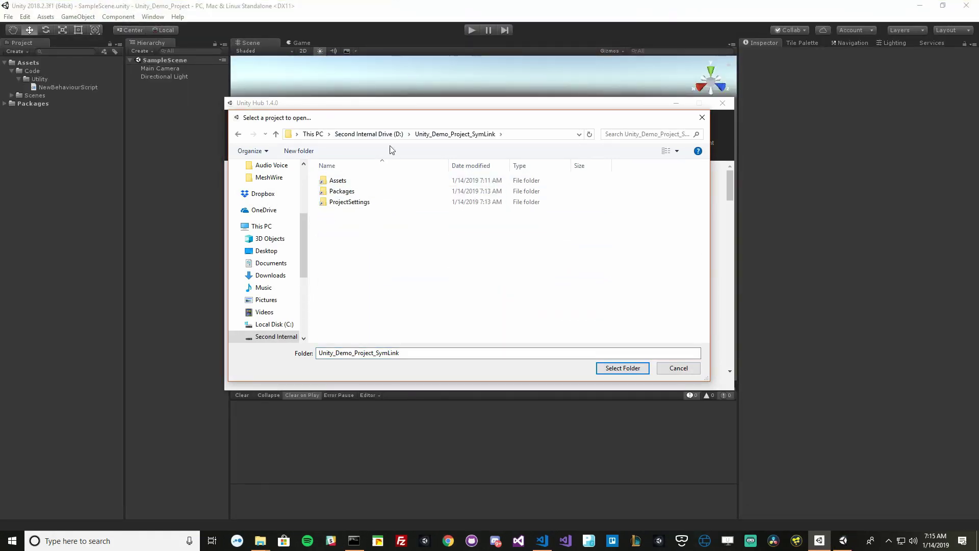
click(605, 367)
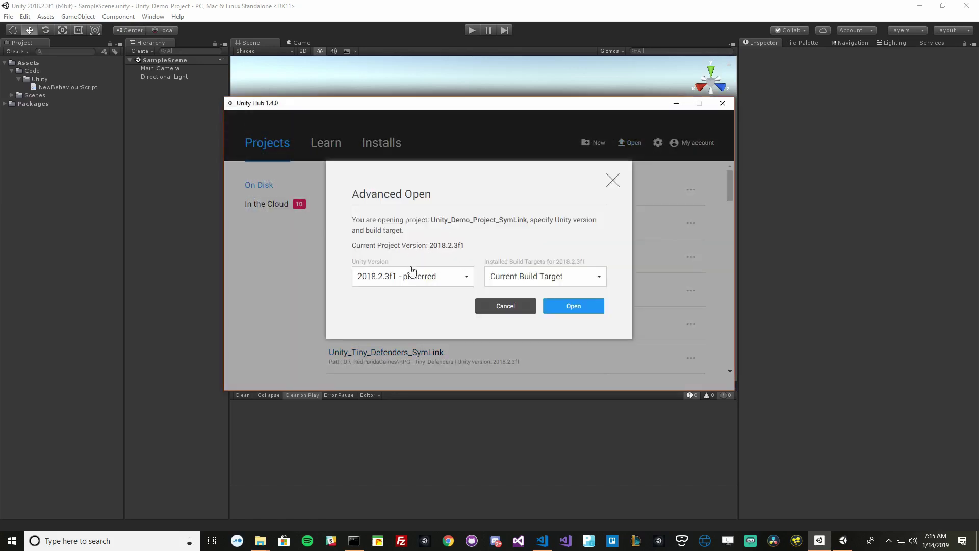
click(572, 307)
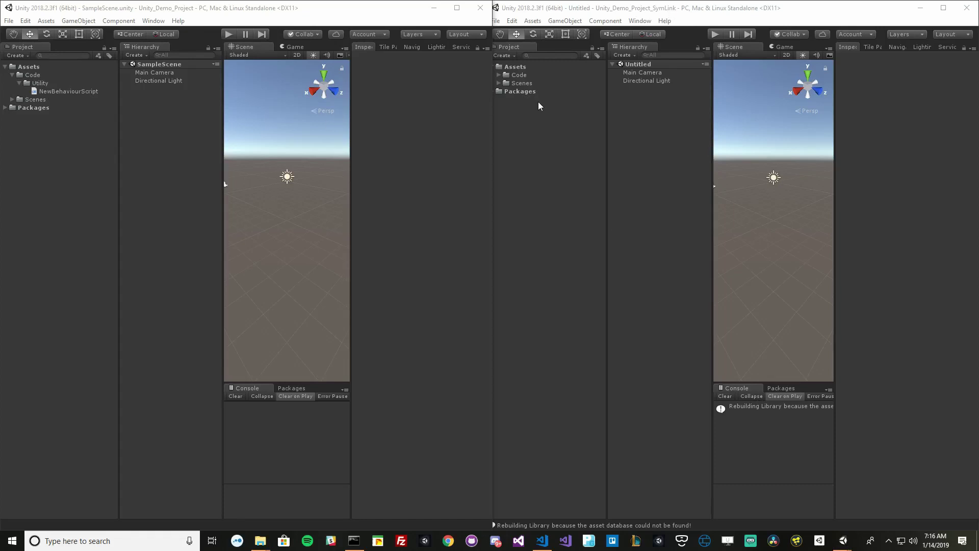
Select SampleScene under Scenes in the main editor and open SampleScene in the symlinked editor.
click(368, 113)
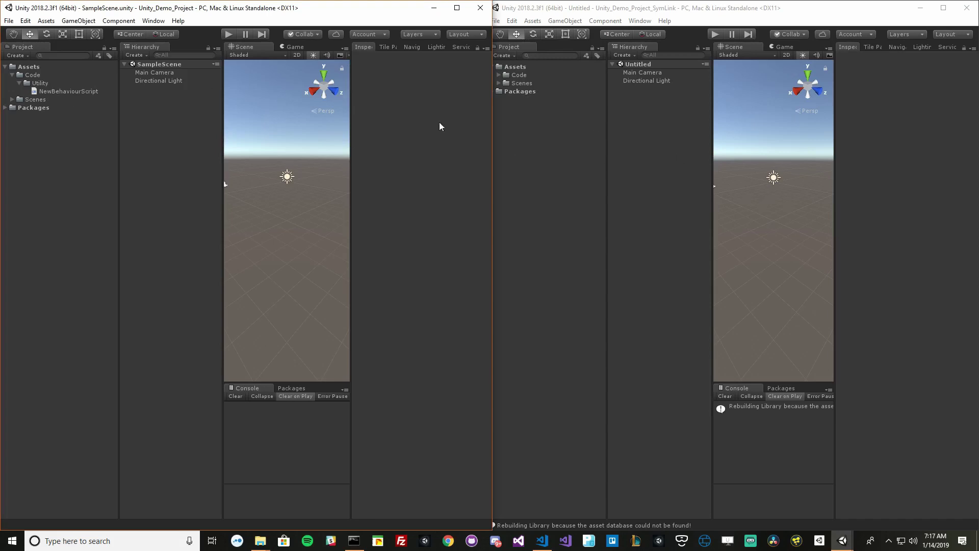
click(12, 75)
click(12, 83)
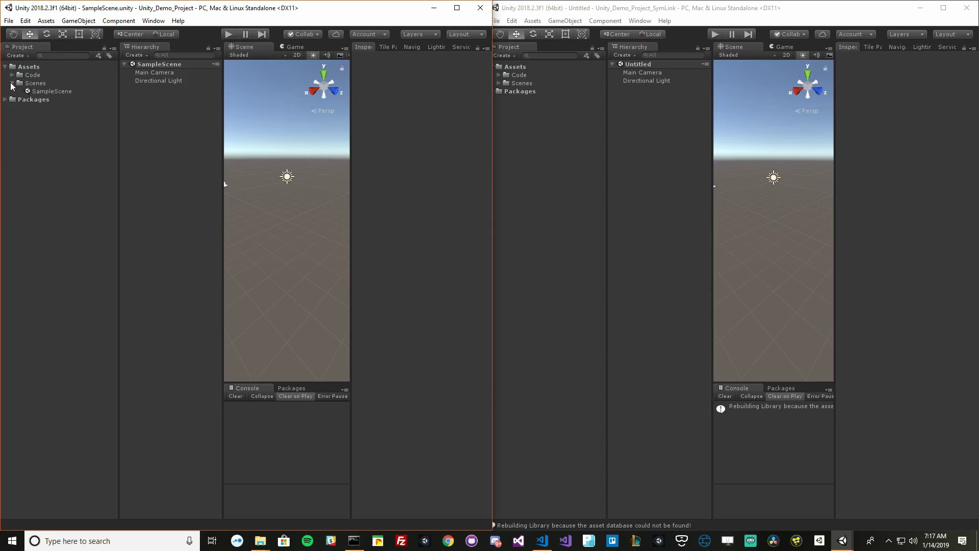
click(35, 91)
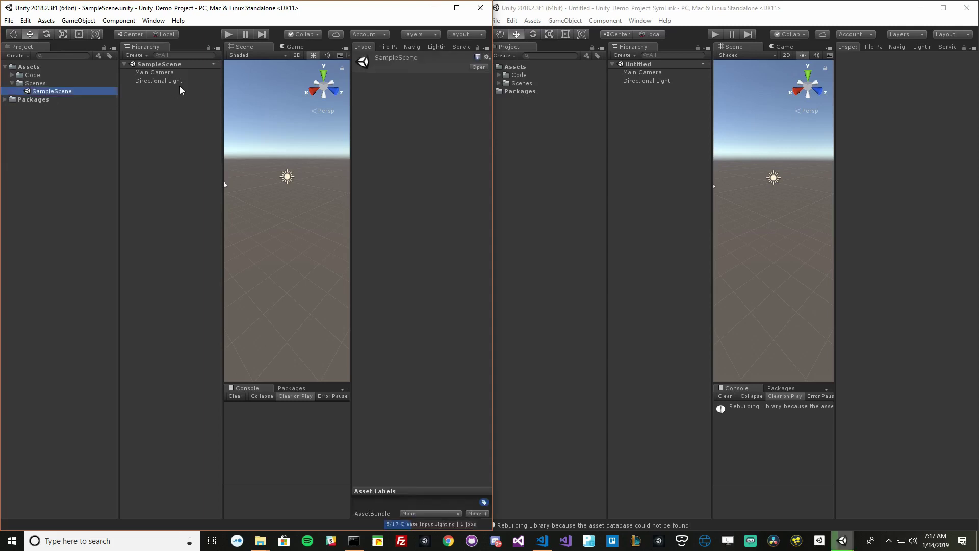
click(500, 83)
double_click(529, 93)
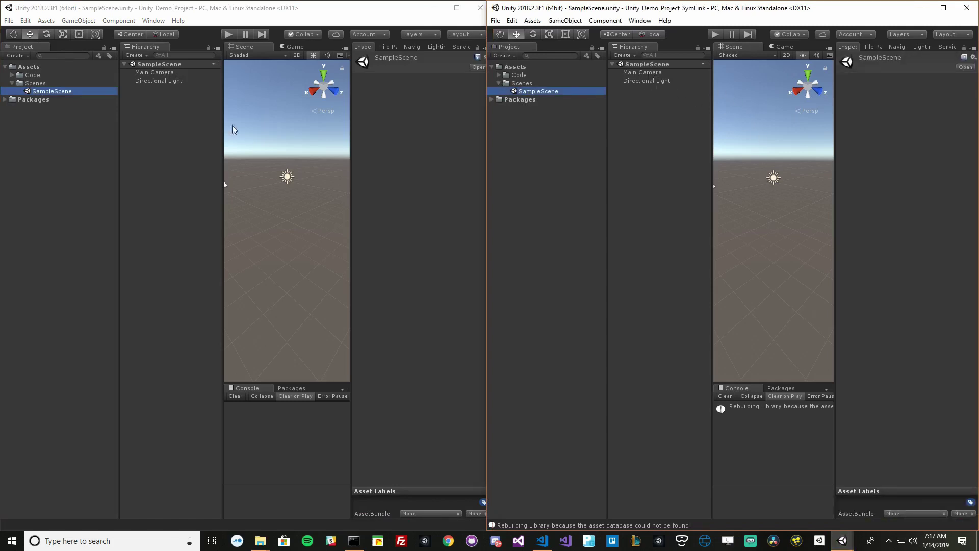
Add a 3D Cube to the main project's SampleScene and save the scene with Ctrl+S.
right_click(151, 90)
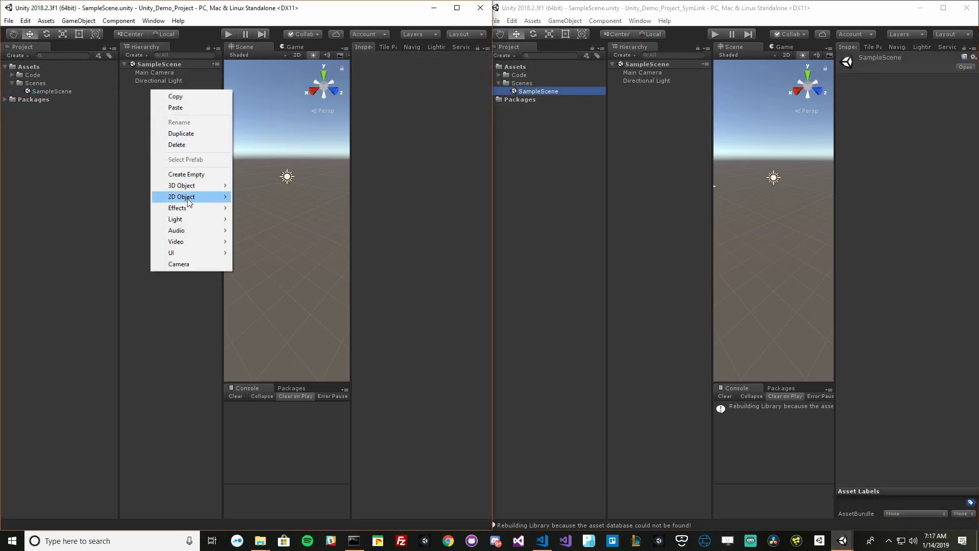
click(191, 6)
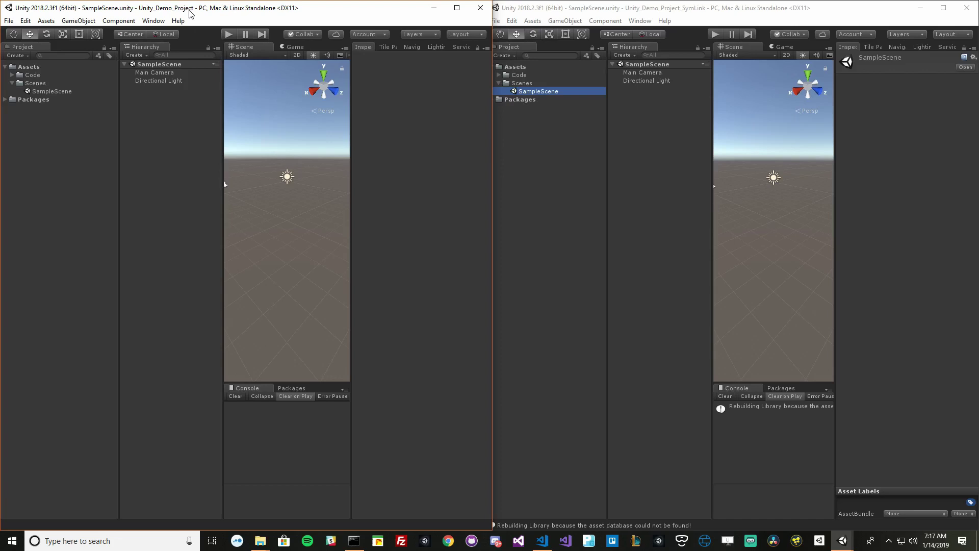
right_click(160, 117)
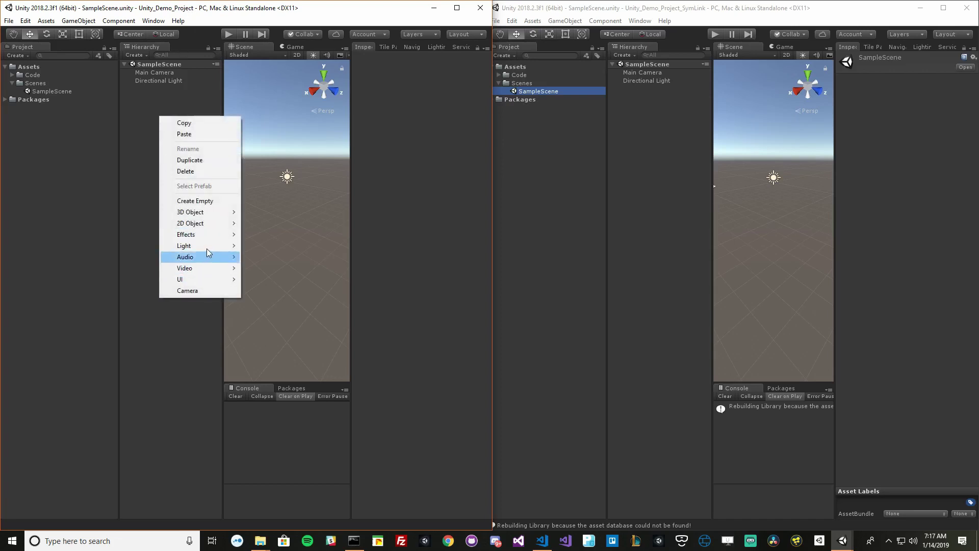
mouse_move(217, 216)
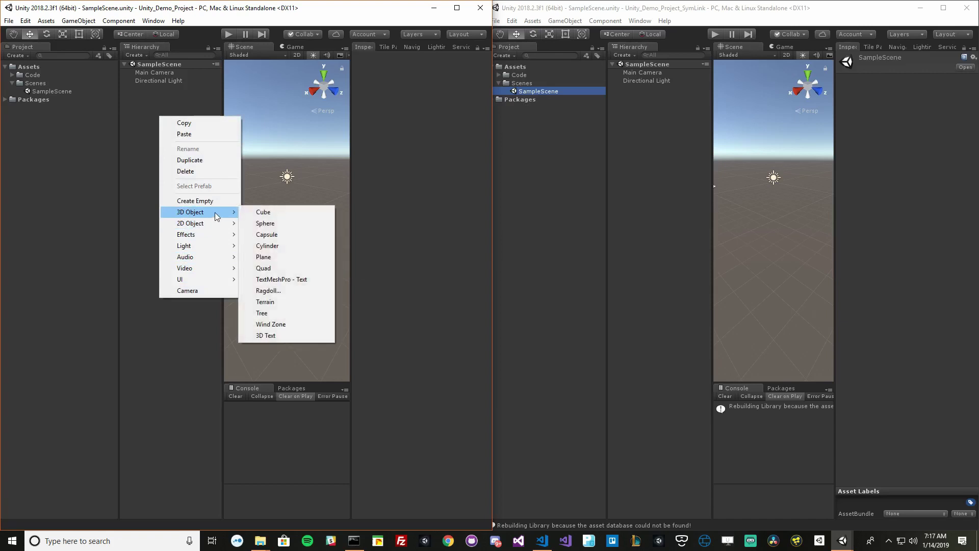
click(257, 212)
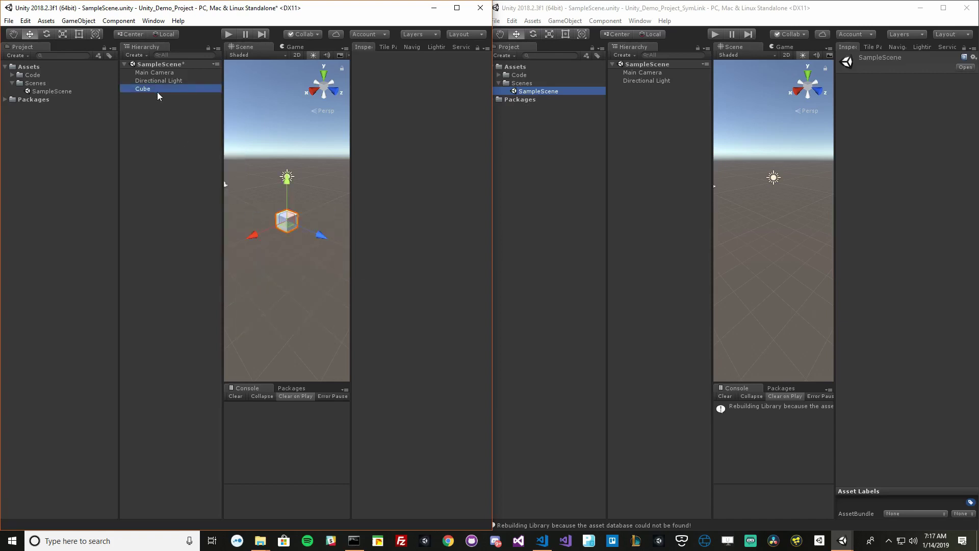
click(161, 149)
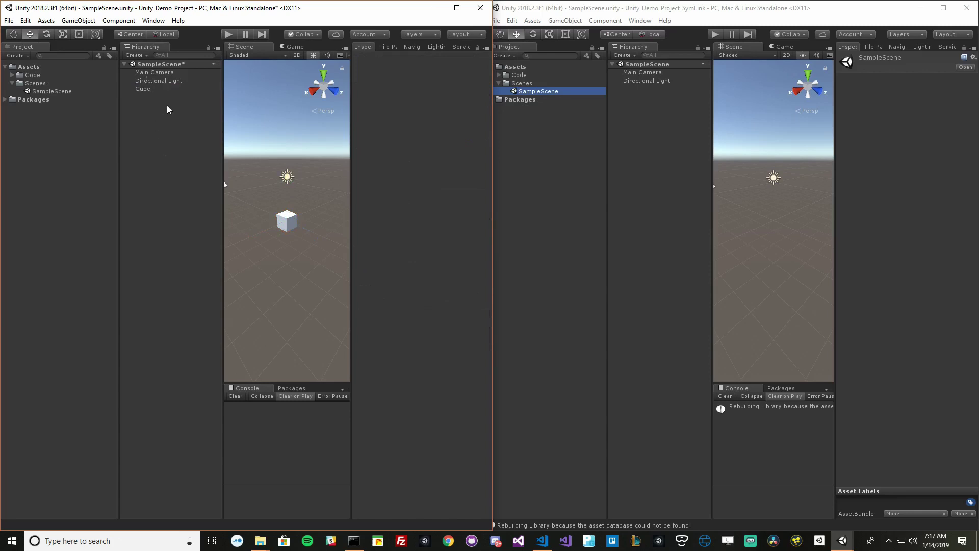
key(ctrl+s)
click(716, 9)
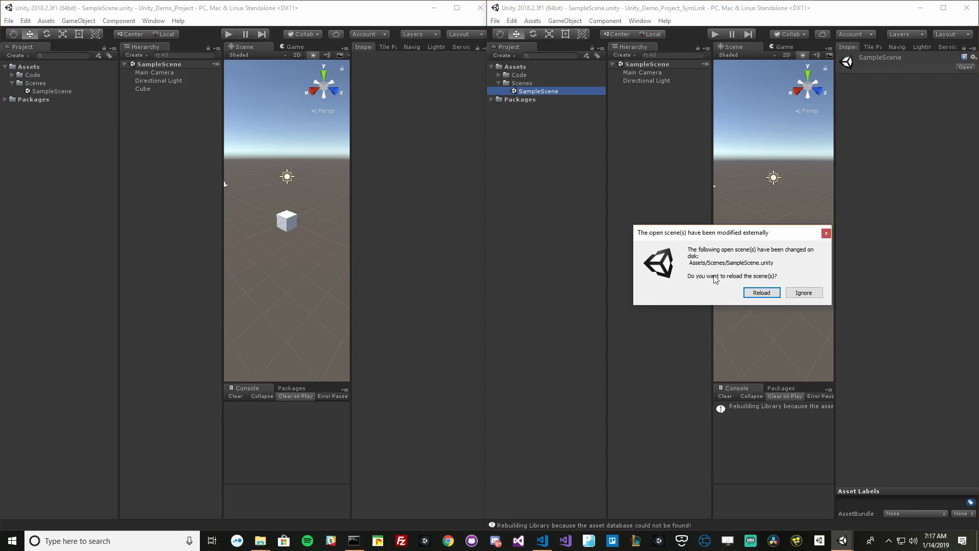
Reload the externally modified scene and expand SampleScene to reveal the new Cube.
click(761, 293)
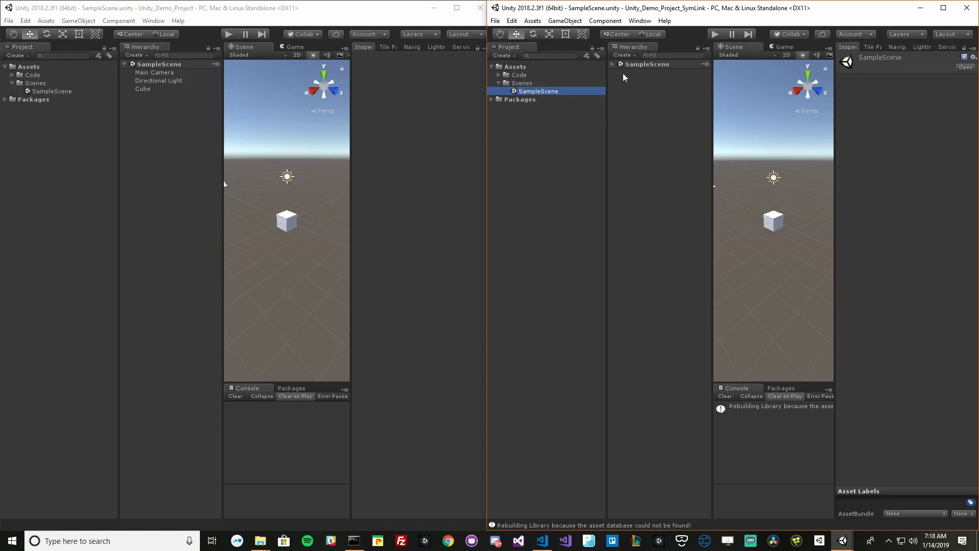
click(613, 65)
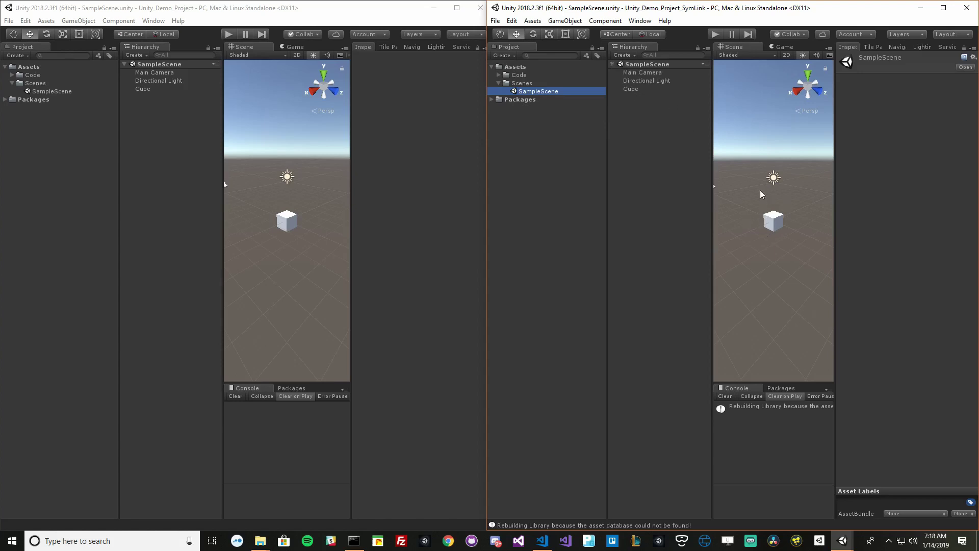